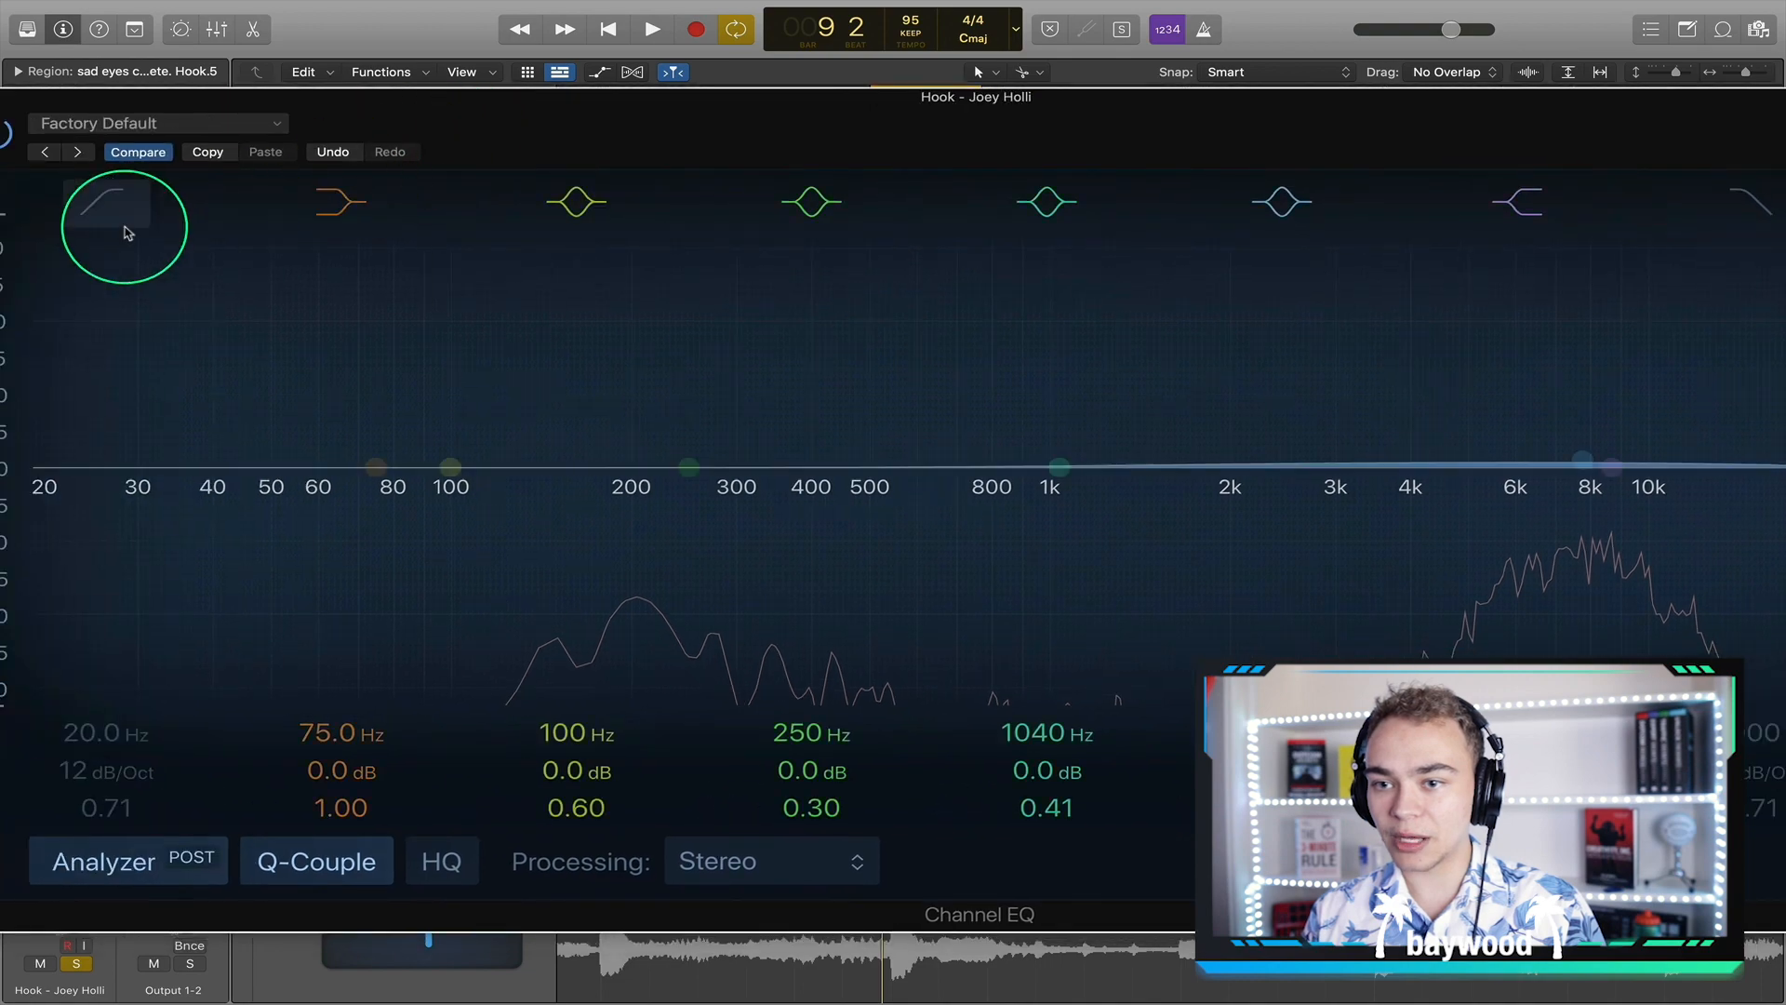
# - Enable the EQ's low-cut band, raise its cutoff to about 3140 Hz, and set the slope to 48 dB/Oct
pyautogui.click(116, 219)
pyautogui.moveTo(120, 422); pyautogui.dragTo(1383, 227)
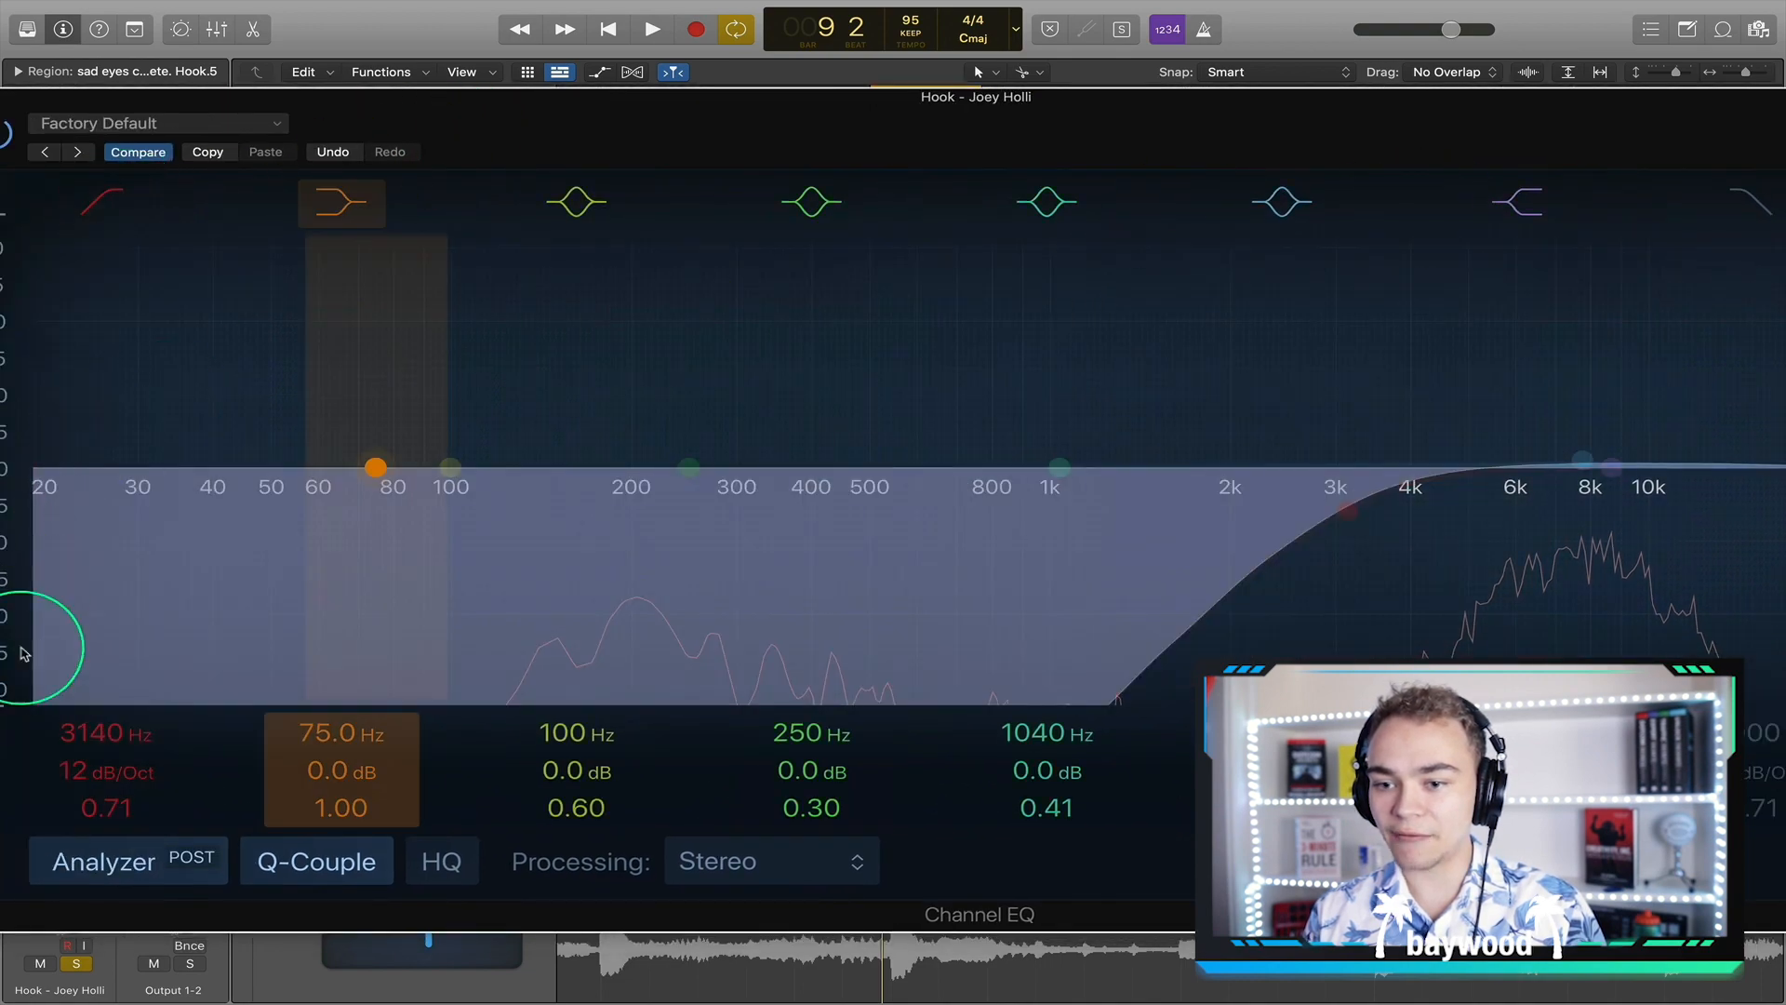
pyautogui.moveTo(82, 771); pyautogui.dragTo(82, 739)
pyautogui.moveTo(816, 166); pyautogui.dragTo(295, 136)
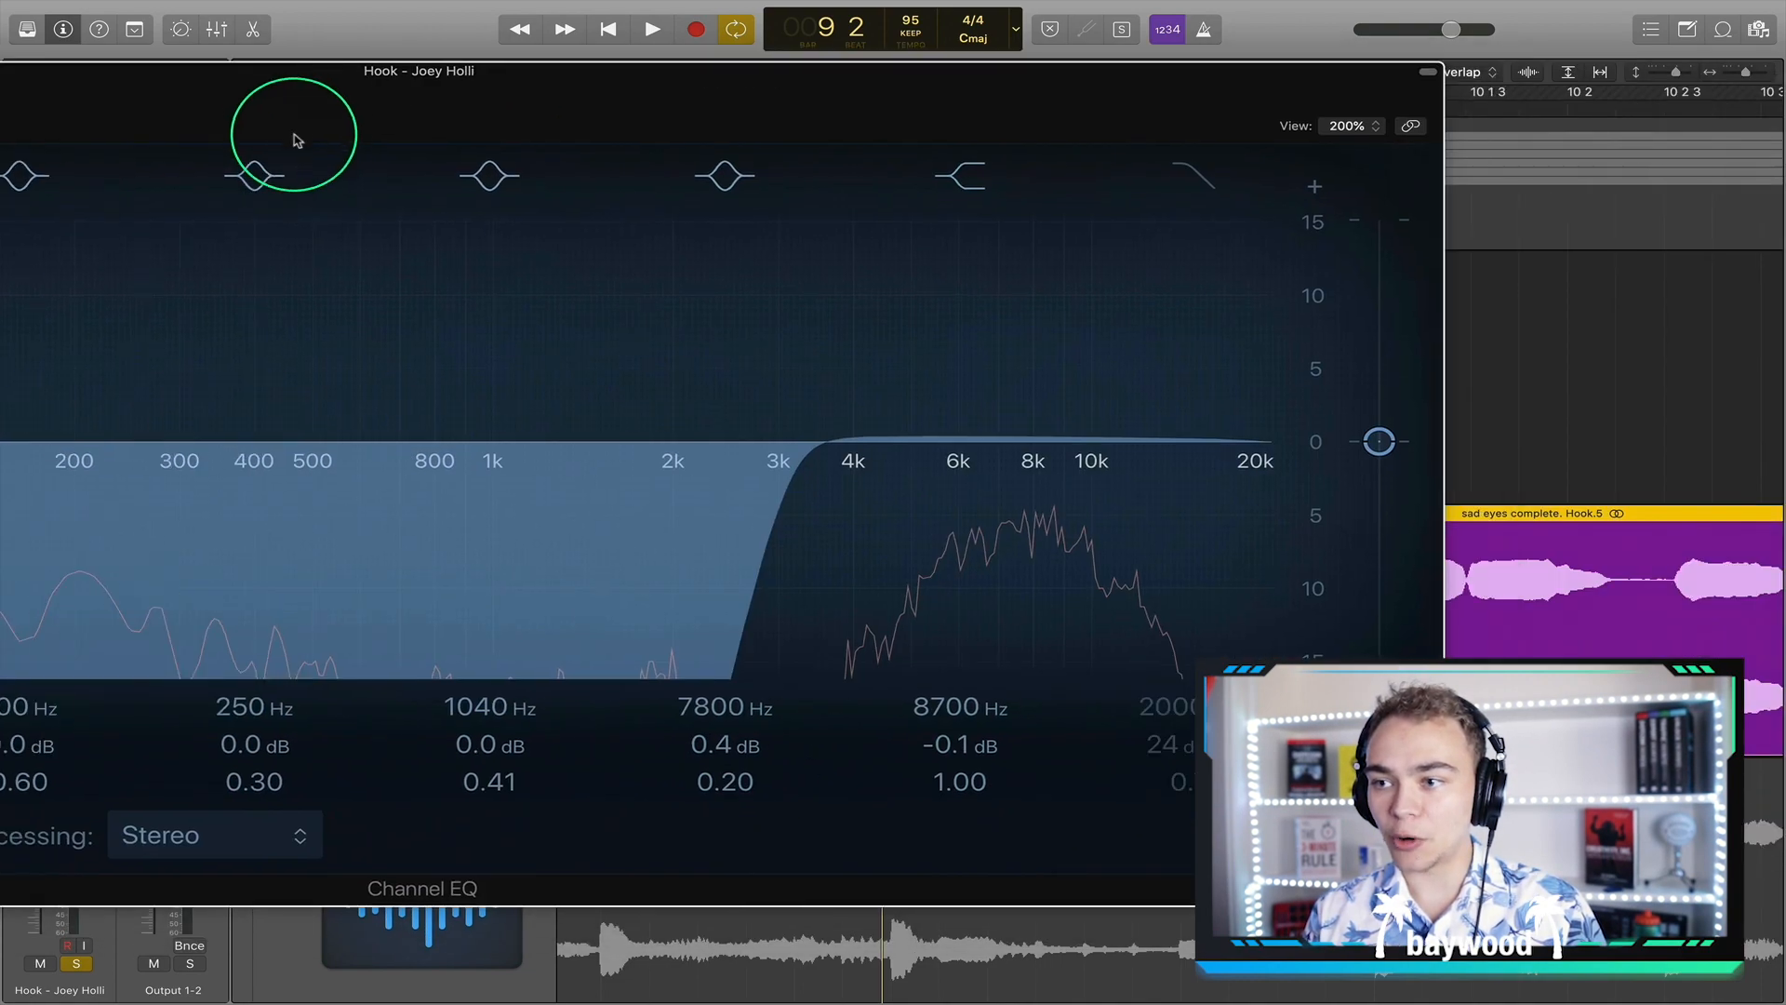
# - Sweep the low-cut cutoff across the high frequencies during playback to isolate the sibilance, settling at about 4280 Hz
pyautogui.press('space')
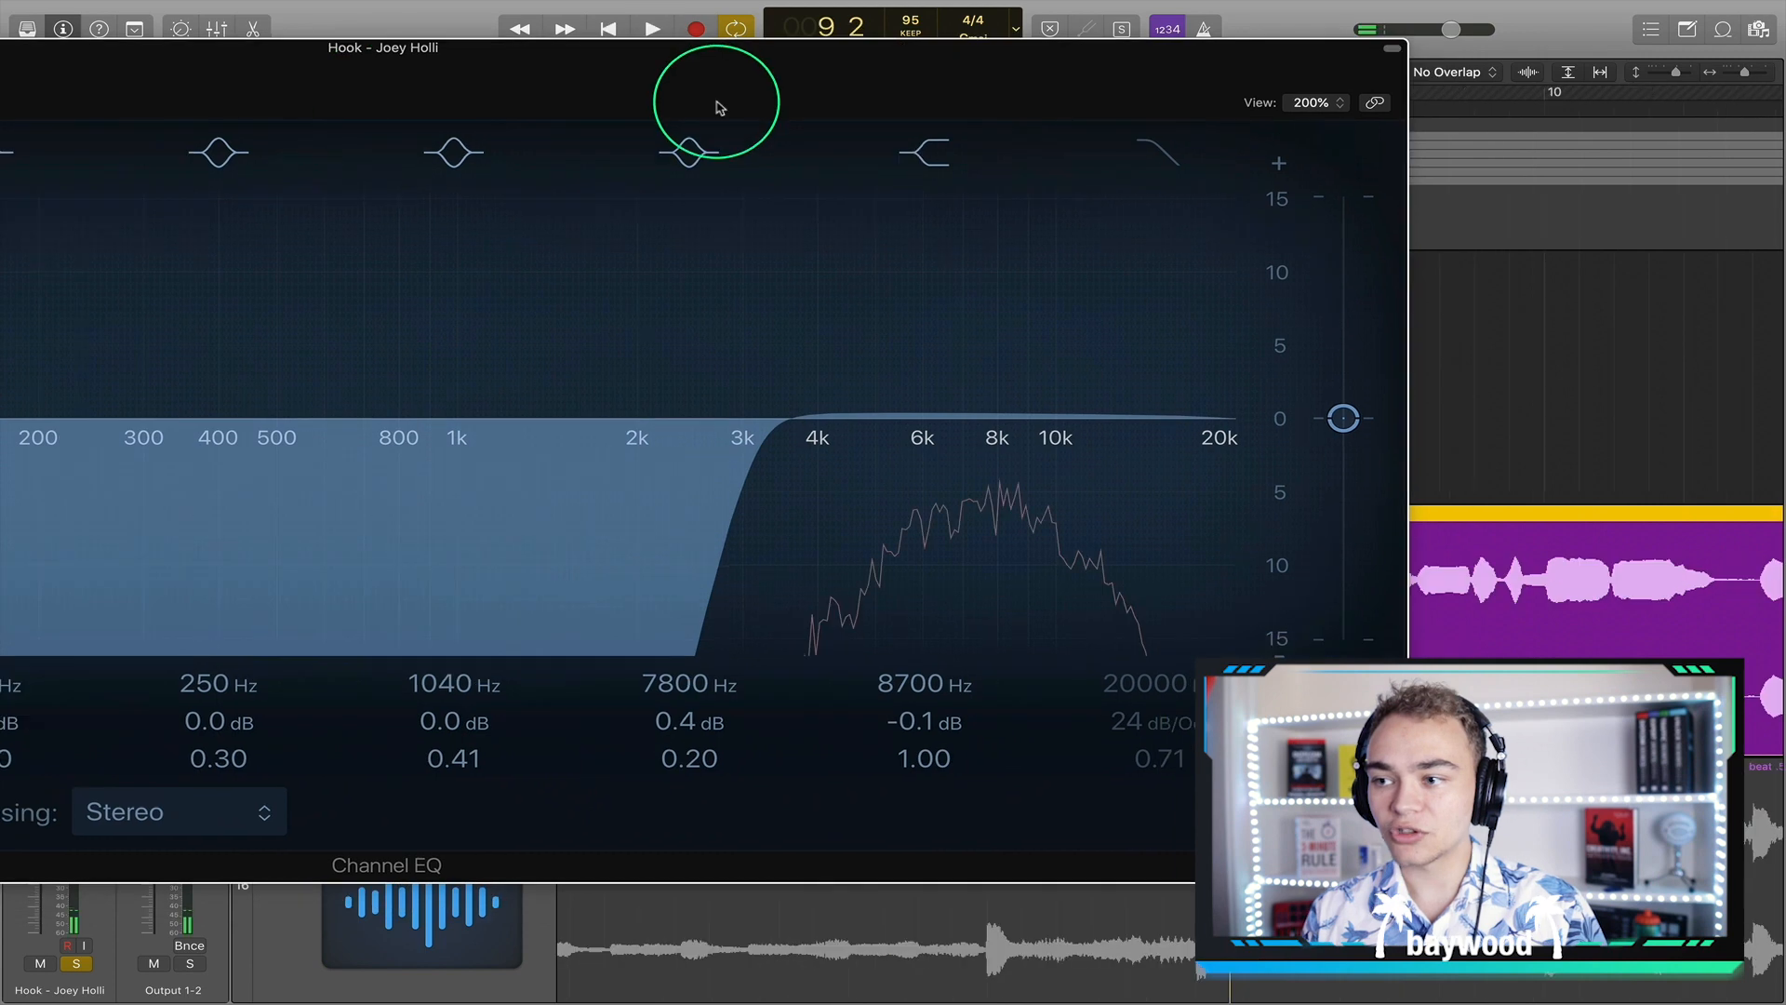
pyautogui.moveTo(717, 104); pyautogui.dragTo(629, 102)
pyautogui.moveTo(682, 512); pyautogui.dragTo(977, 490)
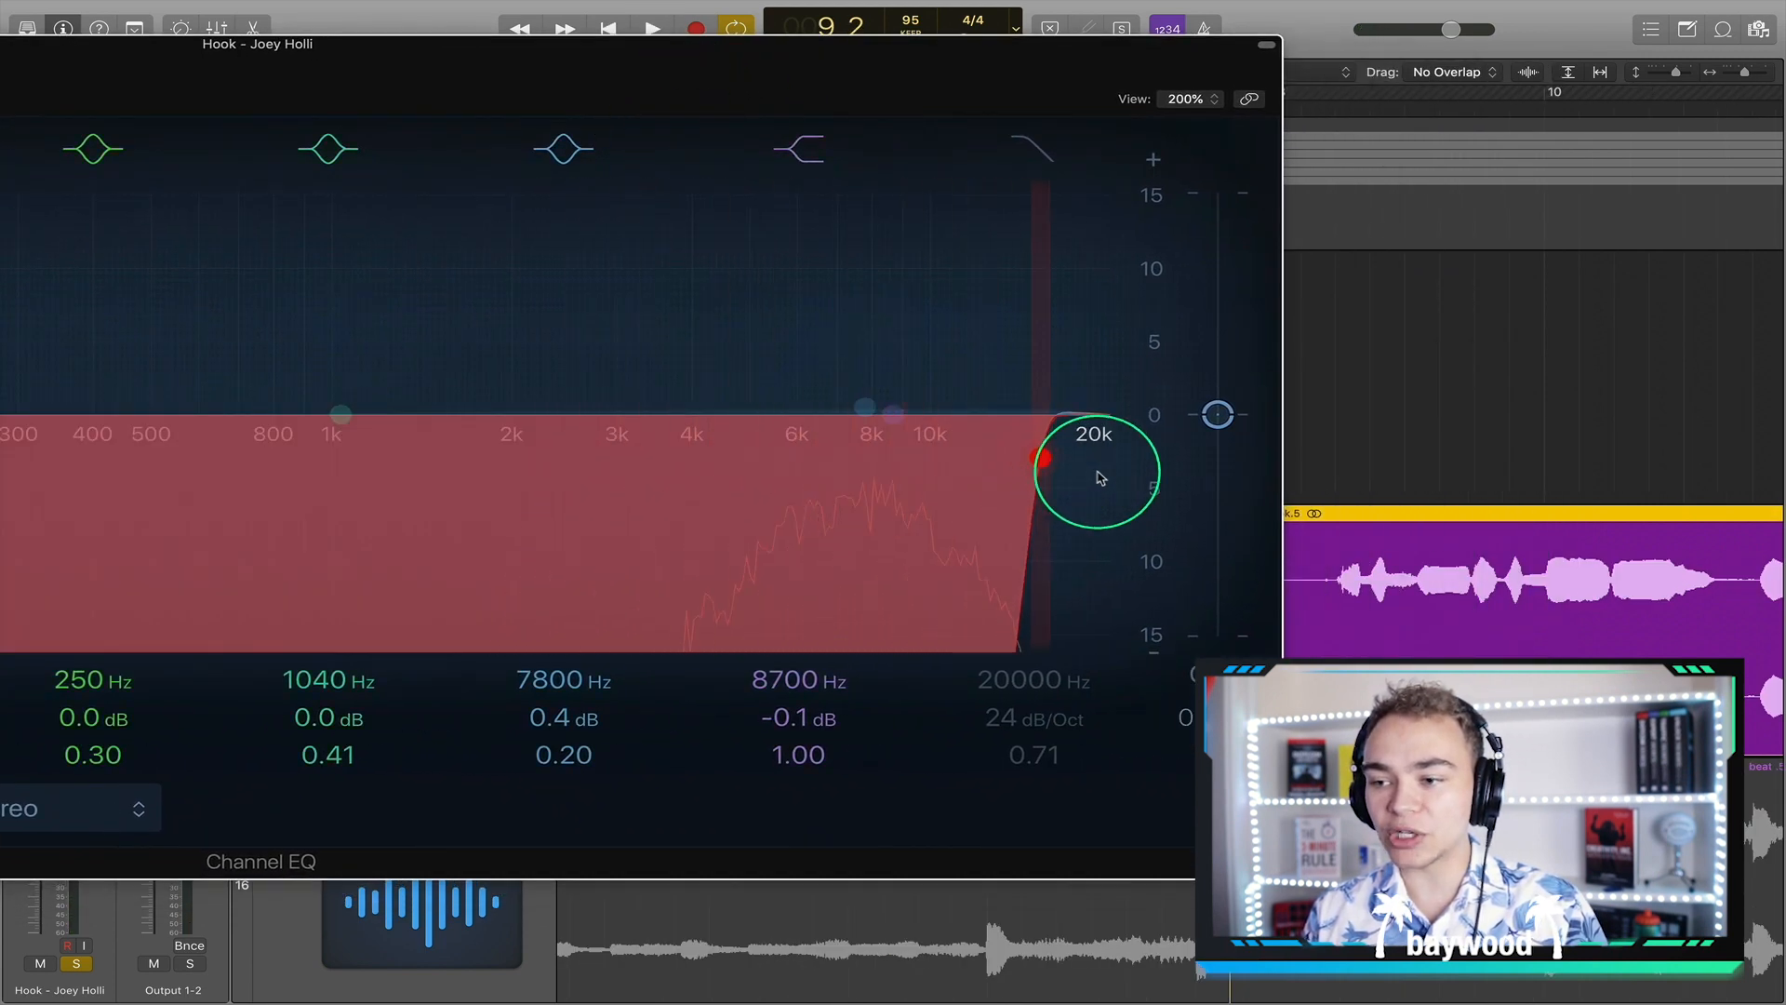
pyautogui.moveTo(1098, 473); pyautogui.dragTo(665, 526)
pyautogui.moveTo(728, 108); pyautogui.dragTo(767, 117)
pyautogui.click(1188, 108)
pyautogui.press('space')
pyautogui.moveTo(578, 476)
pyautogui.mouseDown()
pyautogui.moveTo(835, 467)
pyautogui.moveTo(627, 476)
pyautogui.moveTo(677, 477)
pyautogui.mouseUp()
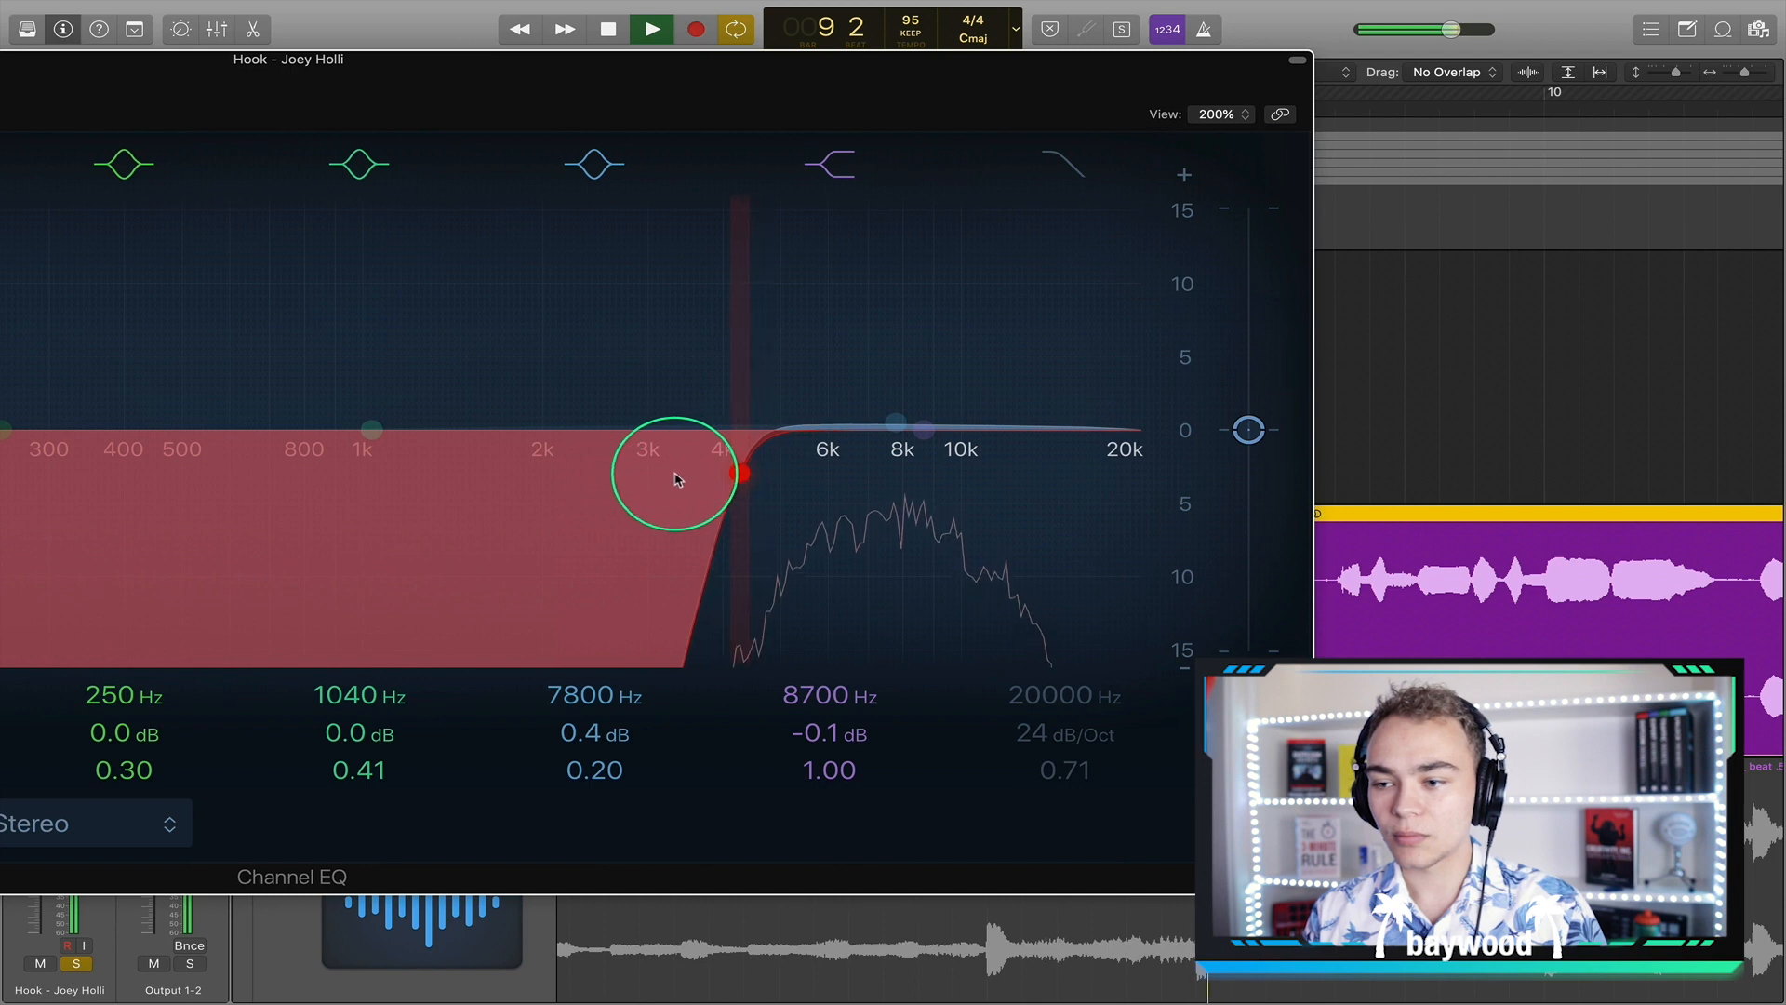
pyautogui.press('space')
# - Fine-tune the low-cut cutoff to about 4480 Hz and close the Channel EQ window
pyautogui.moveTo(601, 96); pyautogui.dragTo(785, 87)
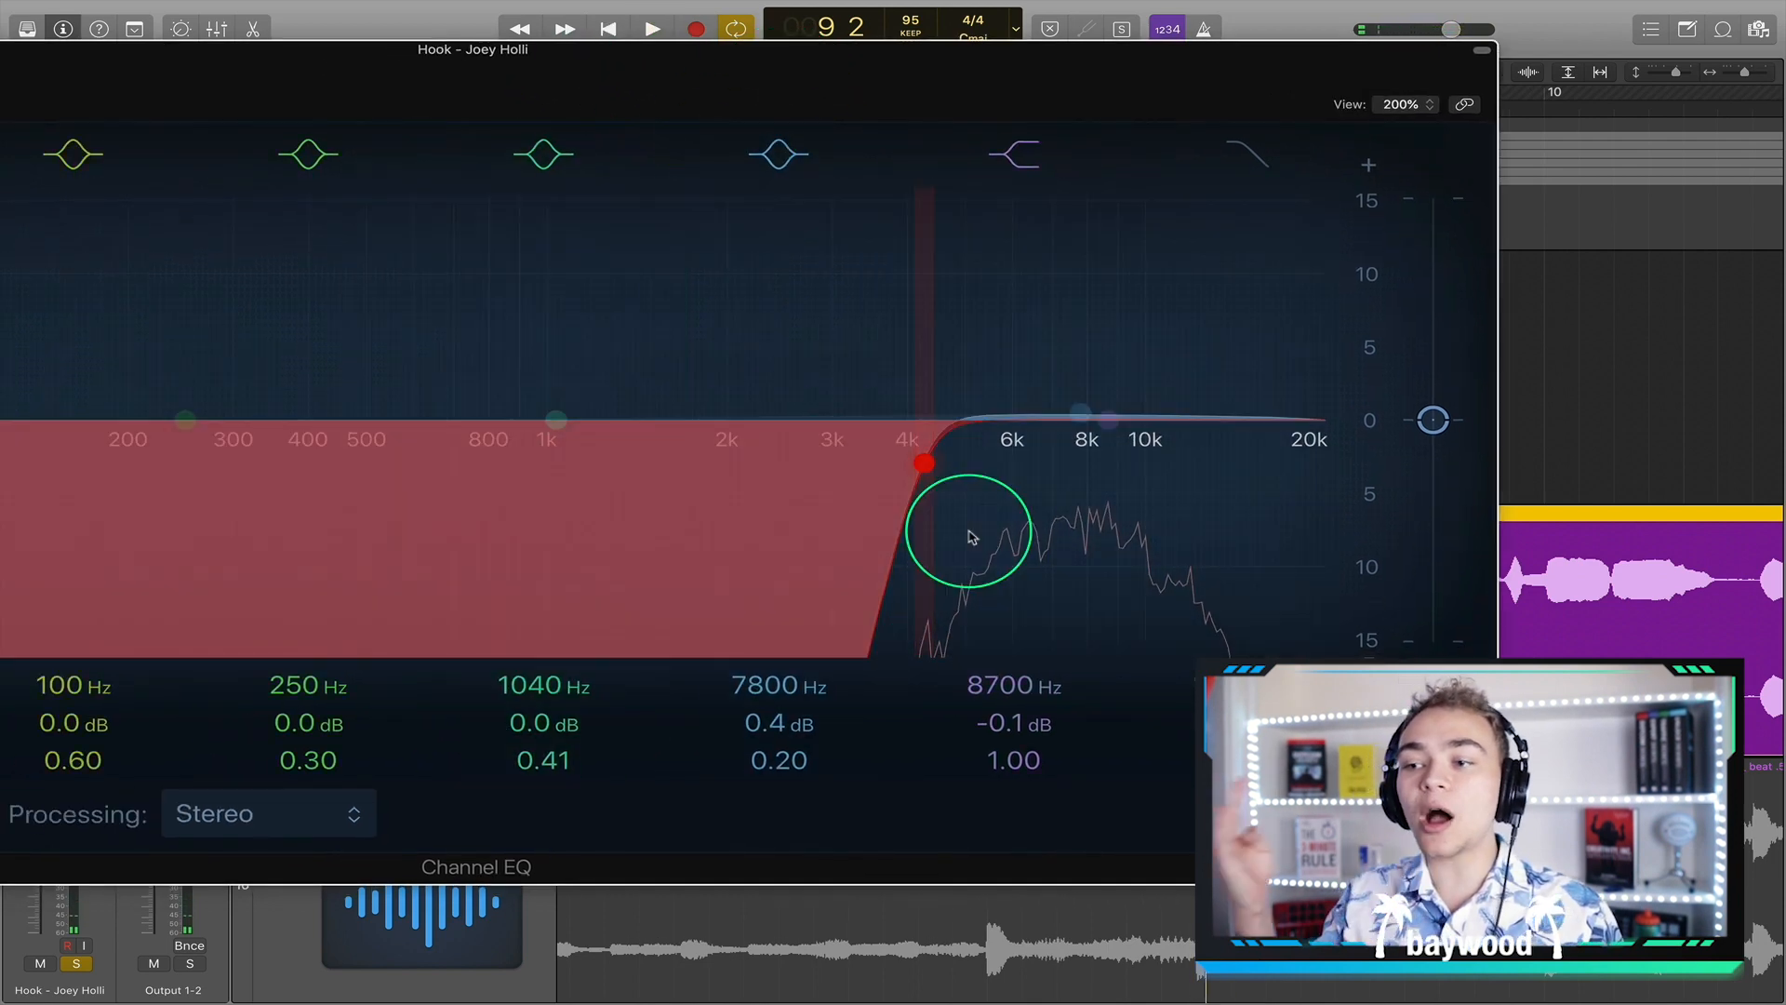
pyautogui.moveTo(751, 84); pyautogui.dragTo(1104, 82)
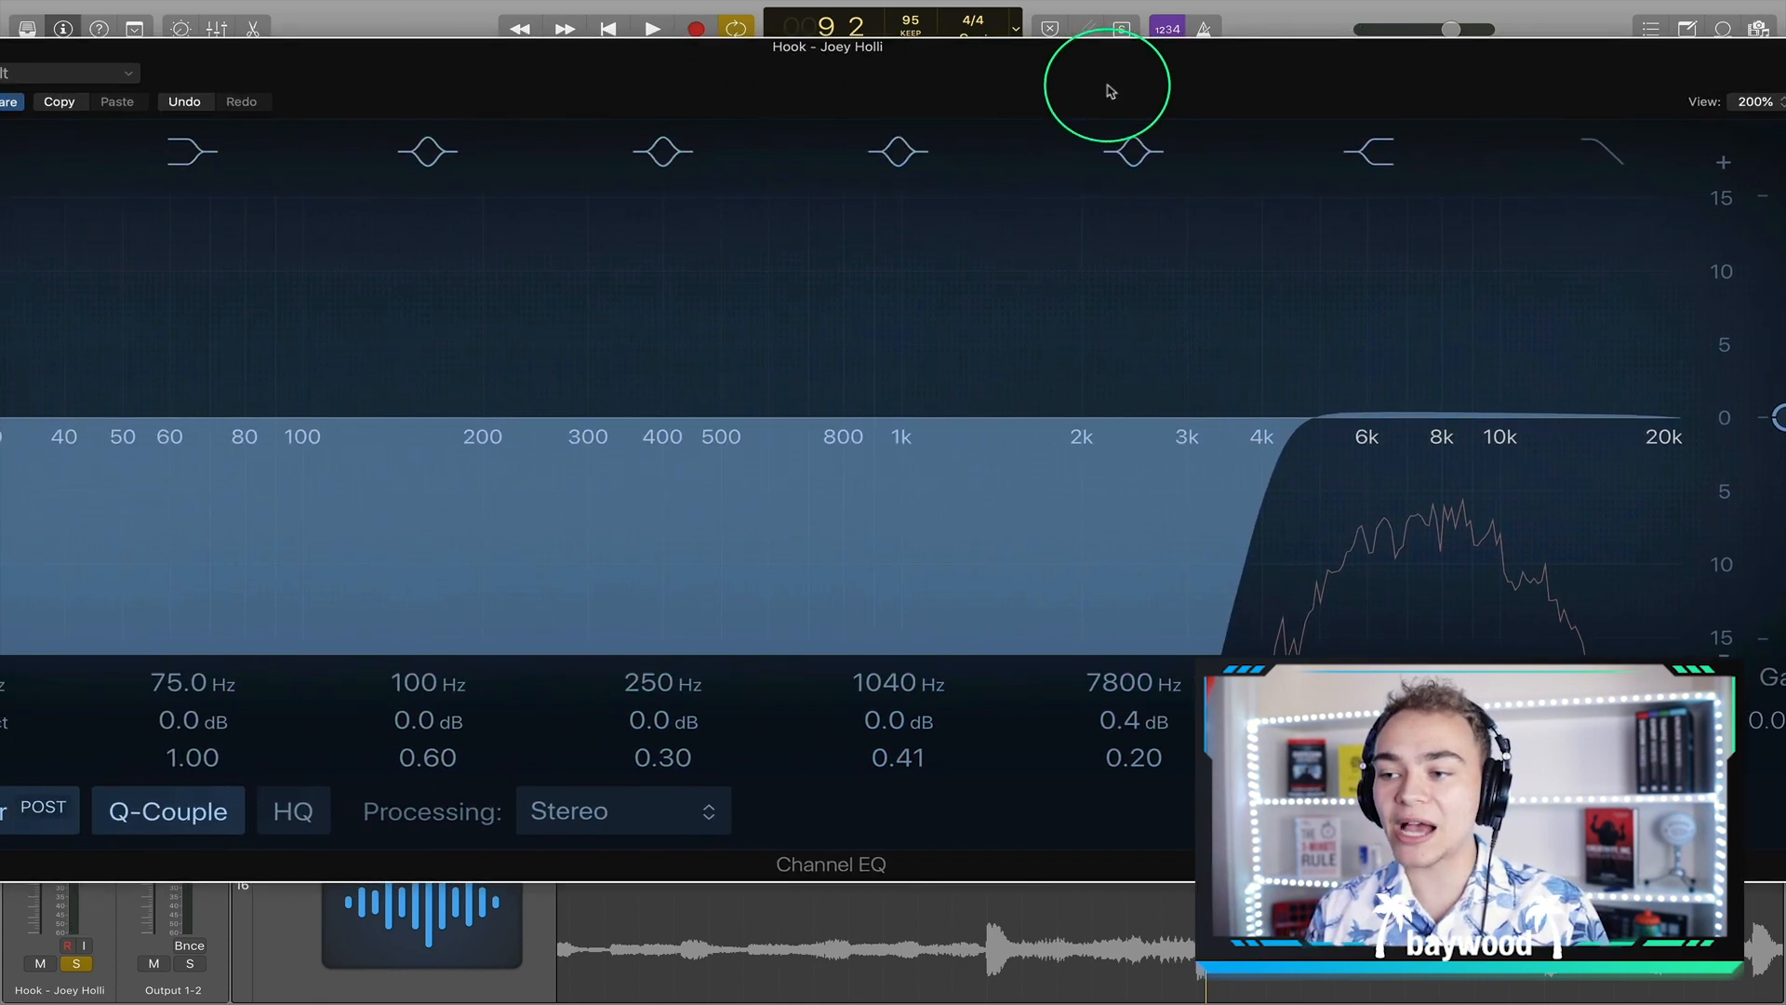
pyautogui.moveTo(687, 90); pyautogui.dragTo(958, 33)
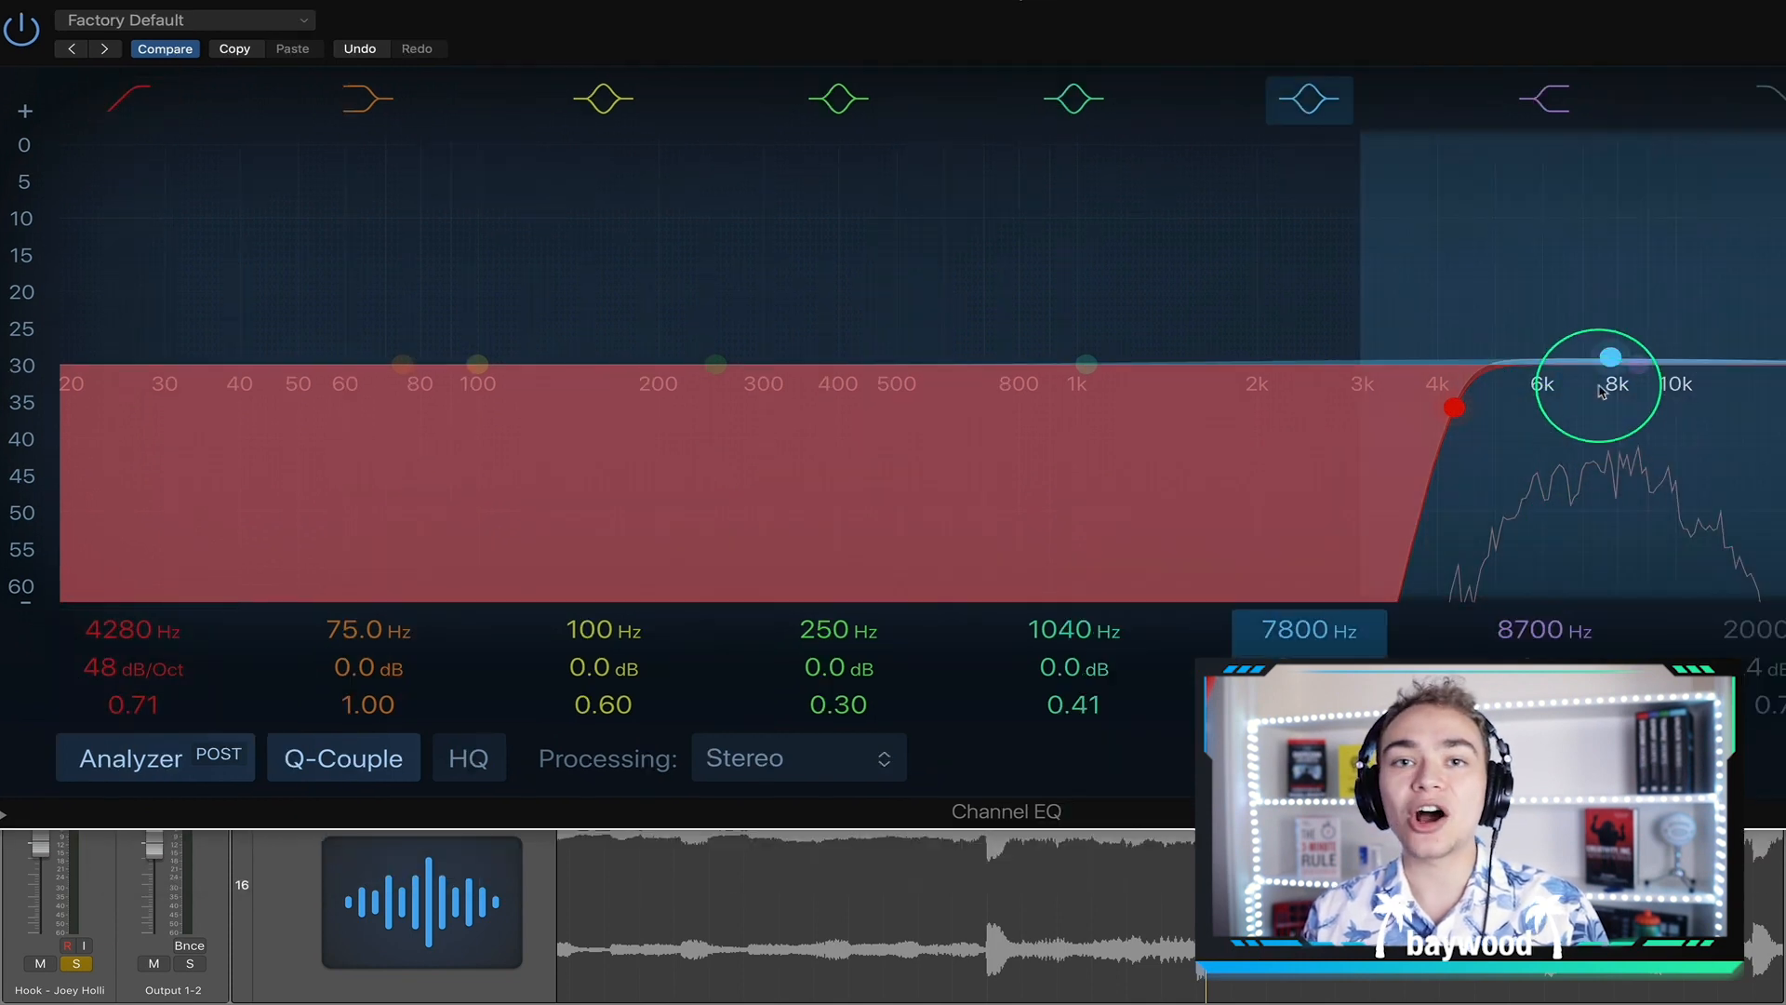
pyautogui.moveTo(1491, 502)
pyautogui.mouseDown()
pyautogui.moveTo(1579, 486)
pyautogui.moveTo(1432, 500)
pyautogui.moveTo(1575, 466)
pyautogui.moveTo(1476, 490)
pyautogui.moveTo(1500, 477)
pyautogui.mouseUp()
pyautogui.moveTo(577, 57); pyautogui.dragTo(698, 141)
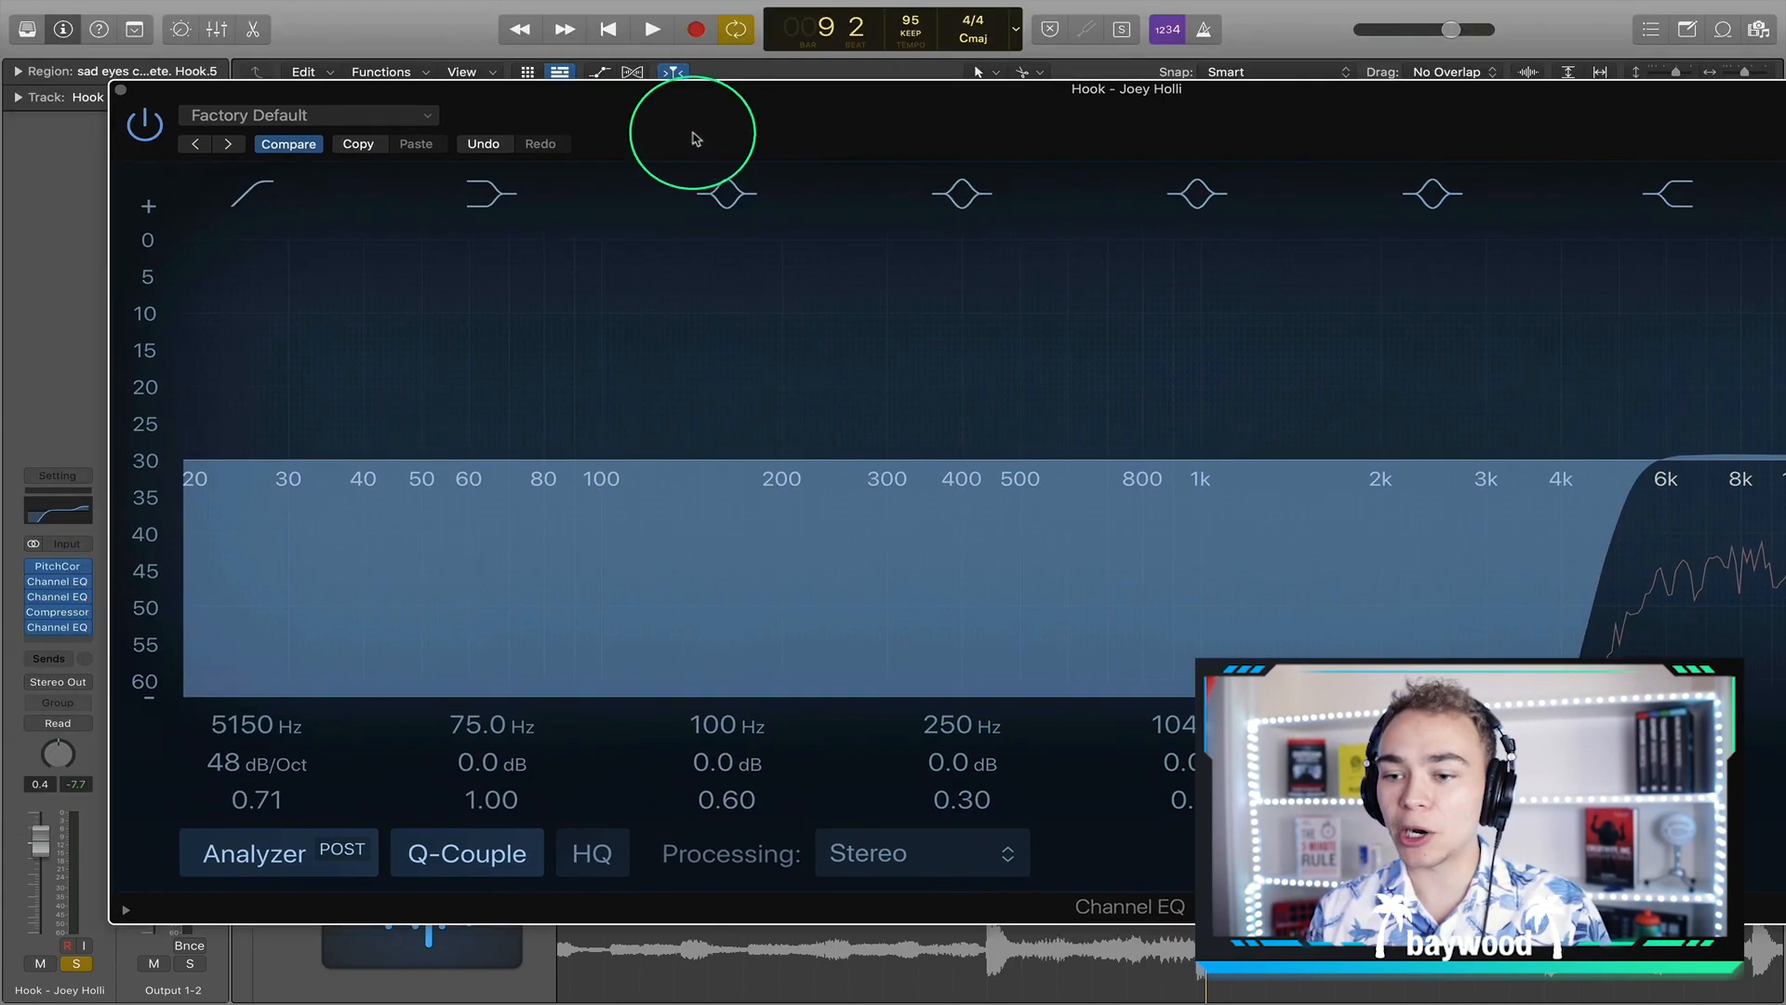
pyautogui.moveTo(1511, 464); pyautogui.dragTo(1496, 464)
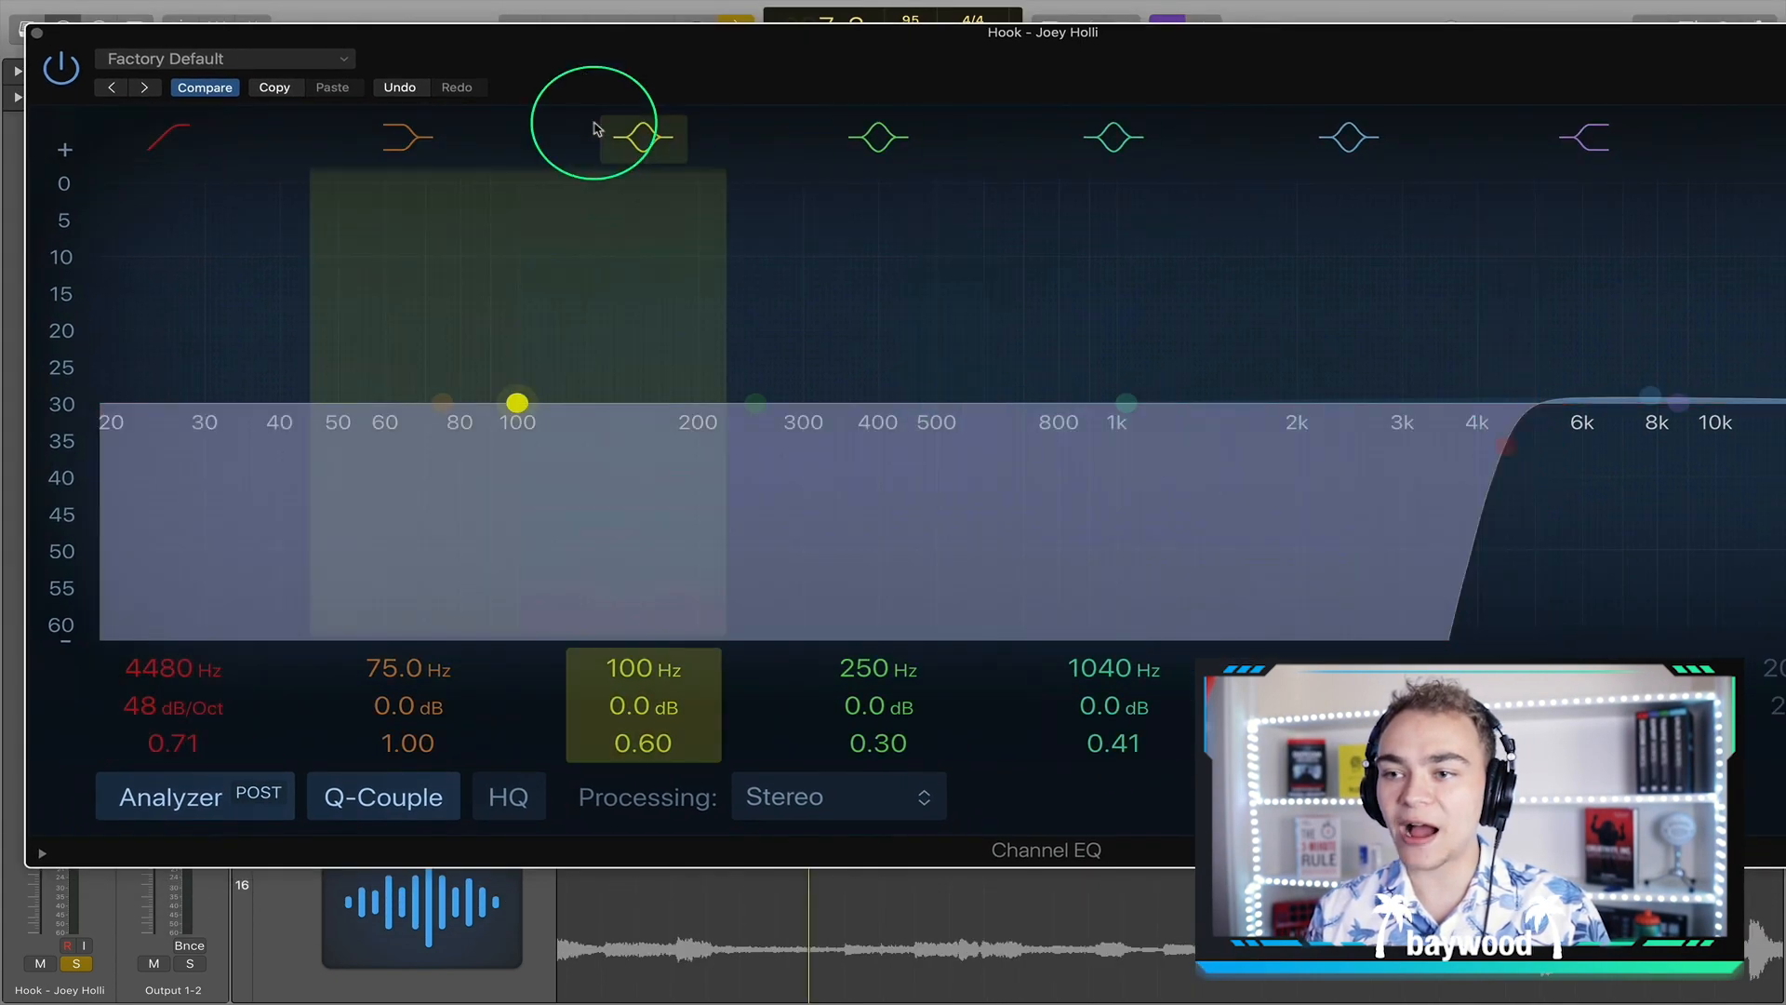
pyautogui.moveTo(612, 42); pyautogui.dragTo(964, 297)
pyautogui.click(390, 288)
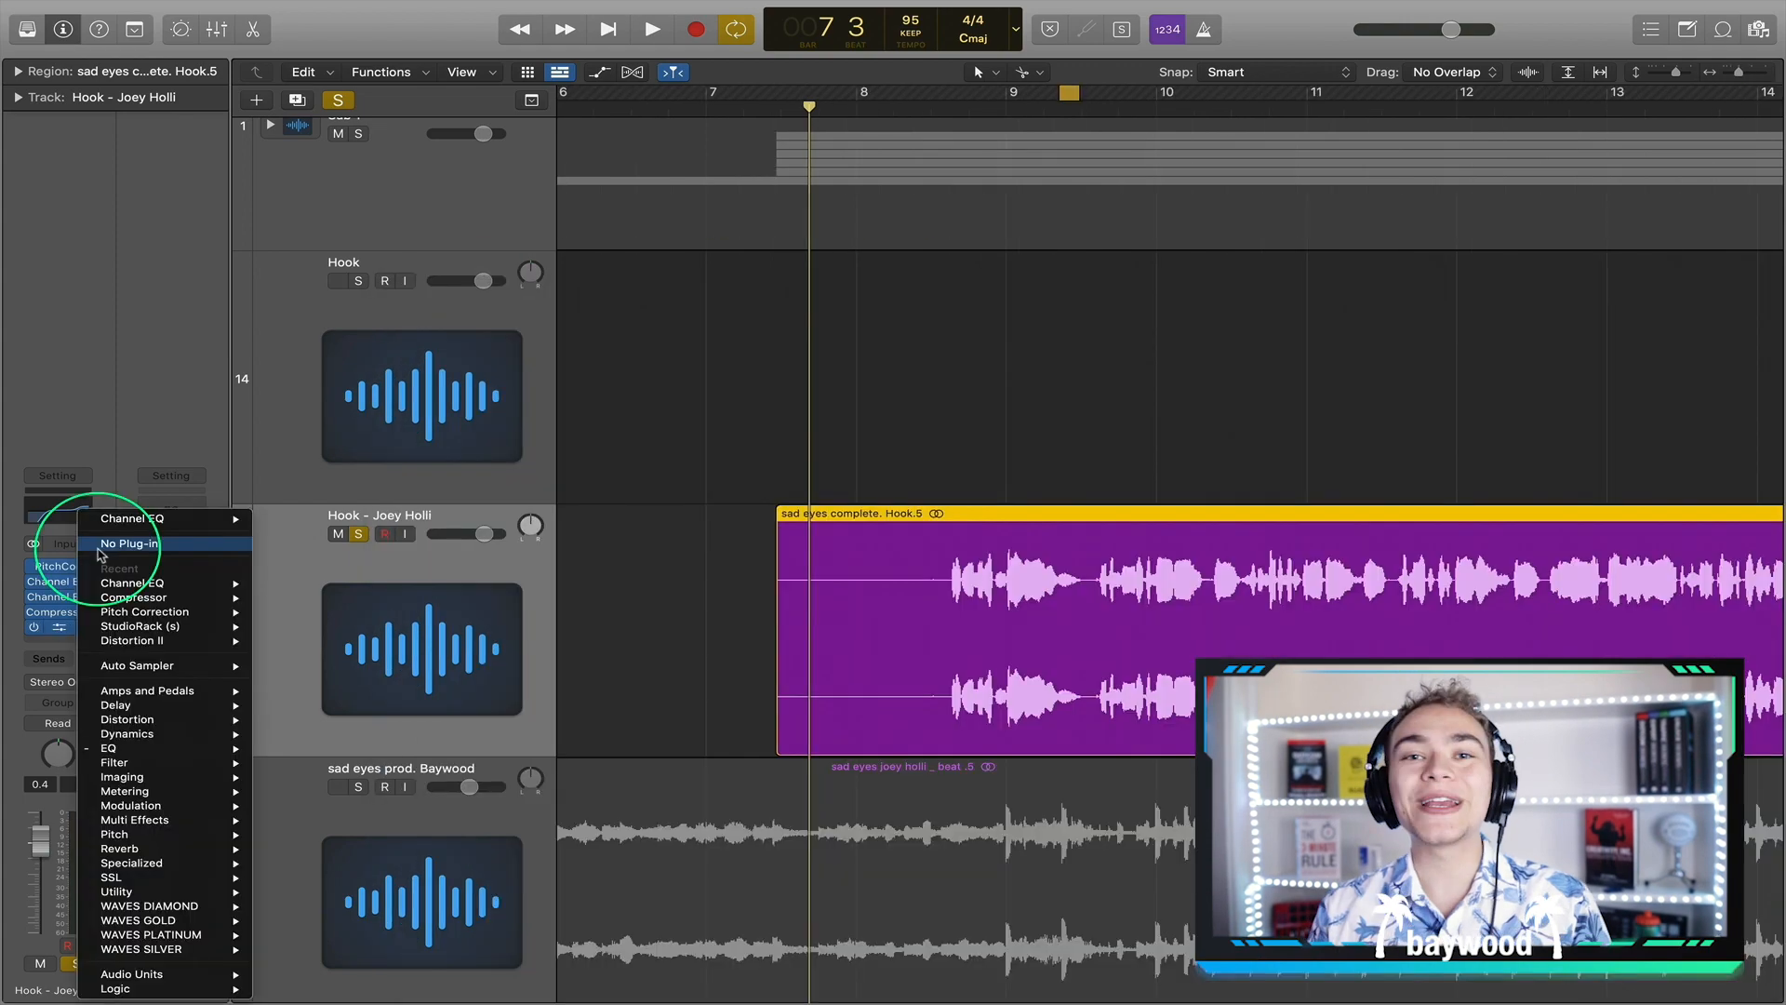
# - Insert a stereo DeEsser 2 after the last Channel EQ on the selected hook vocal track
pyautogui.click(99, 549)
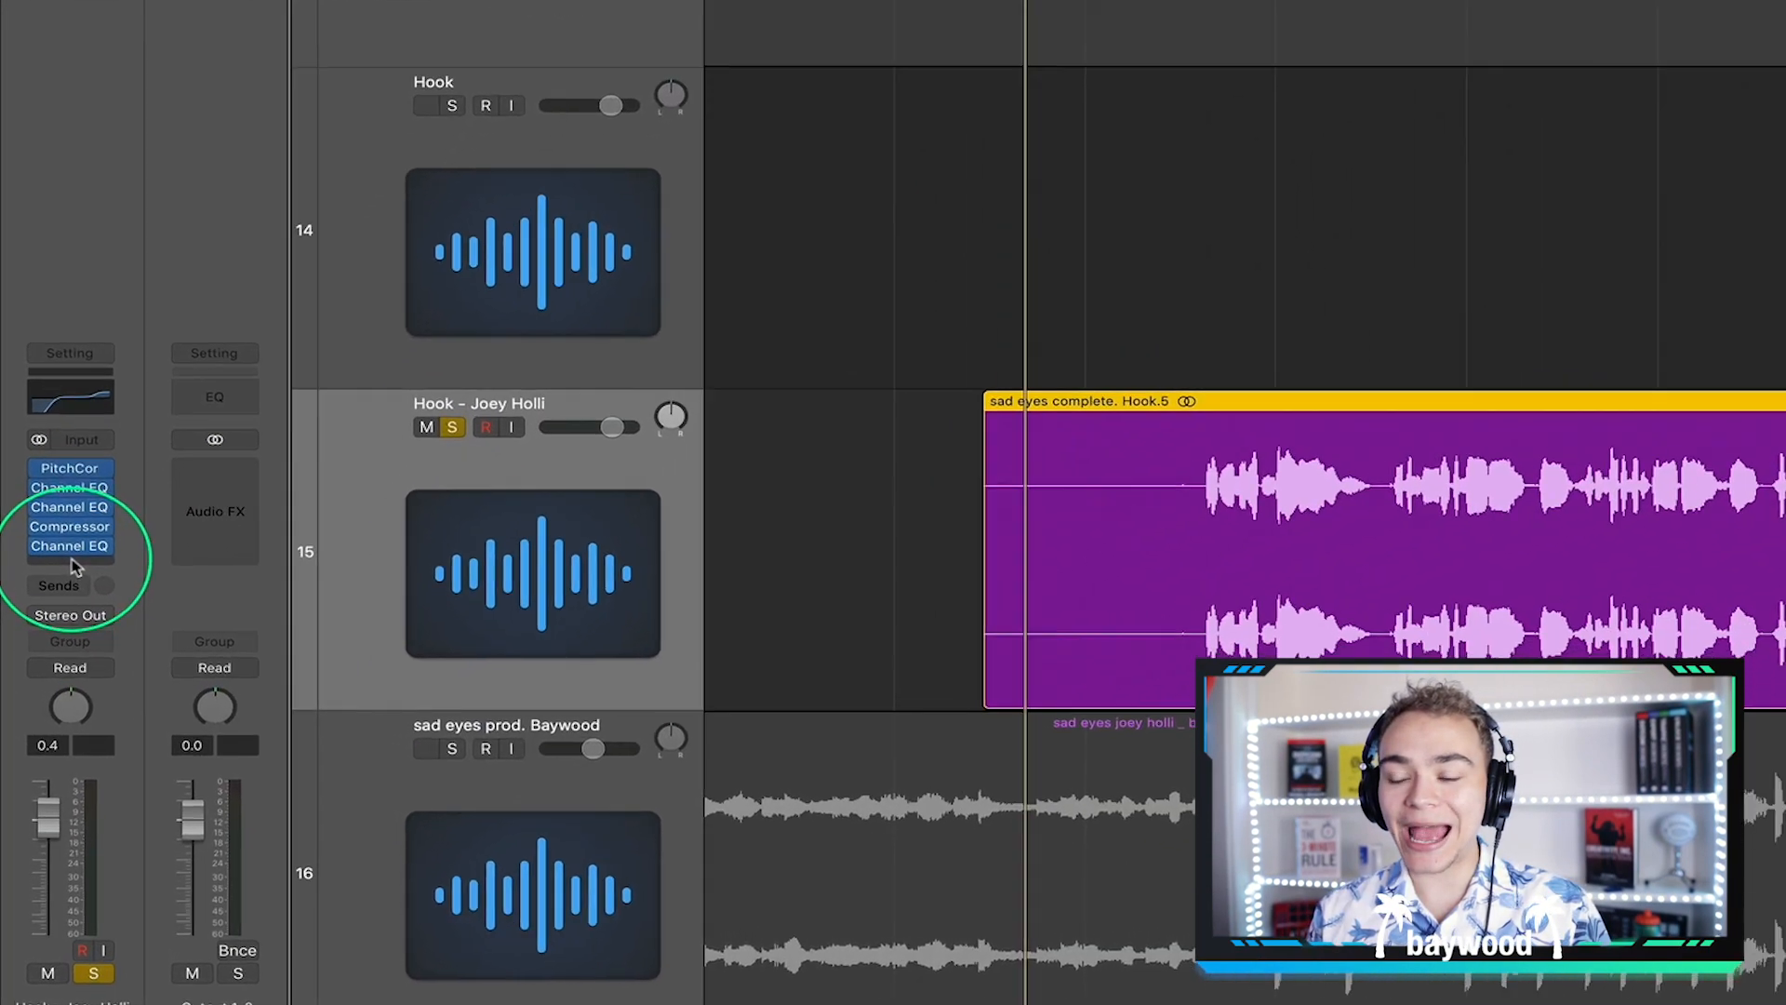
pyautogui.click(71, 558)
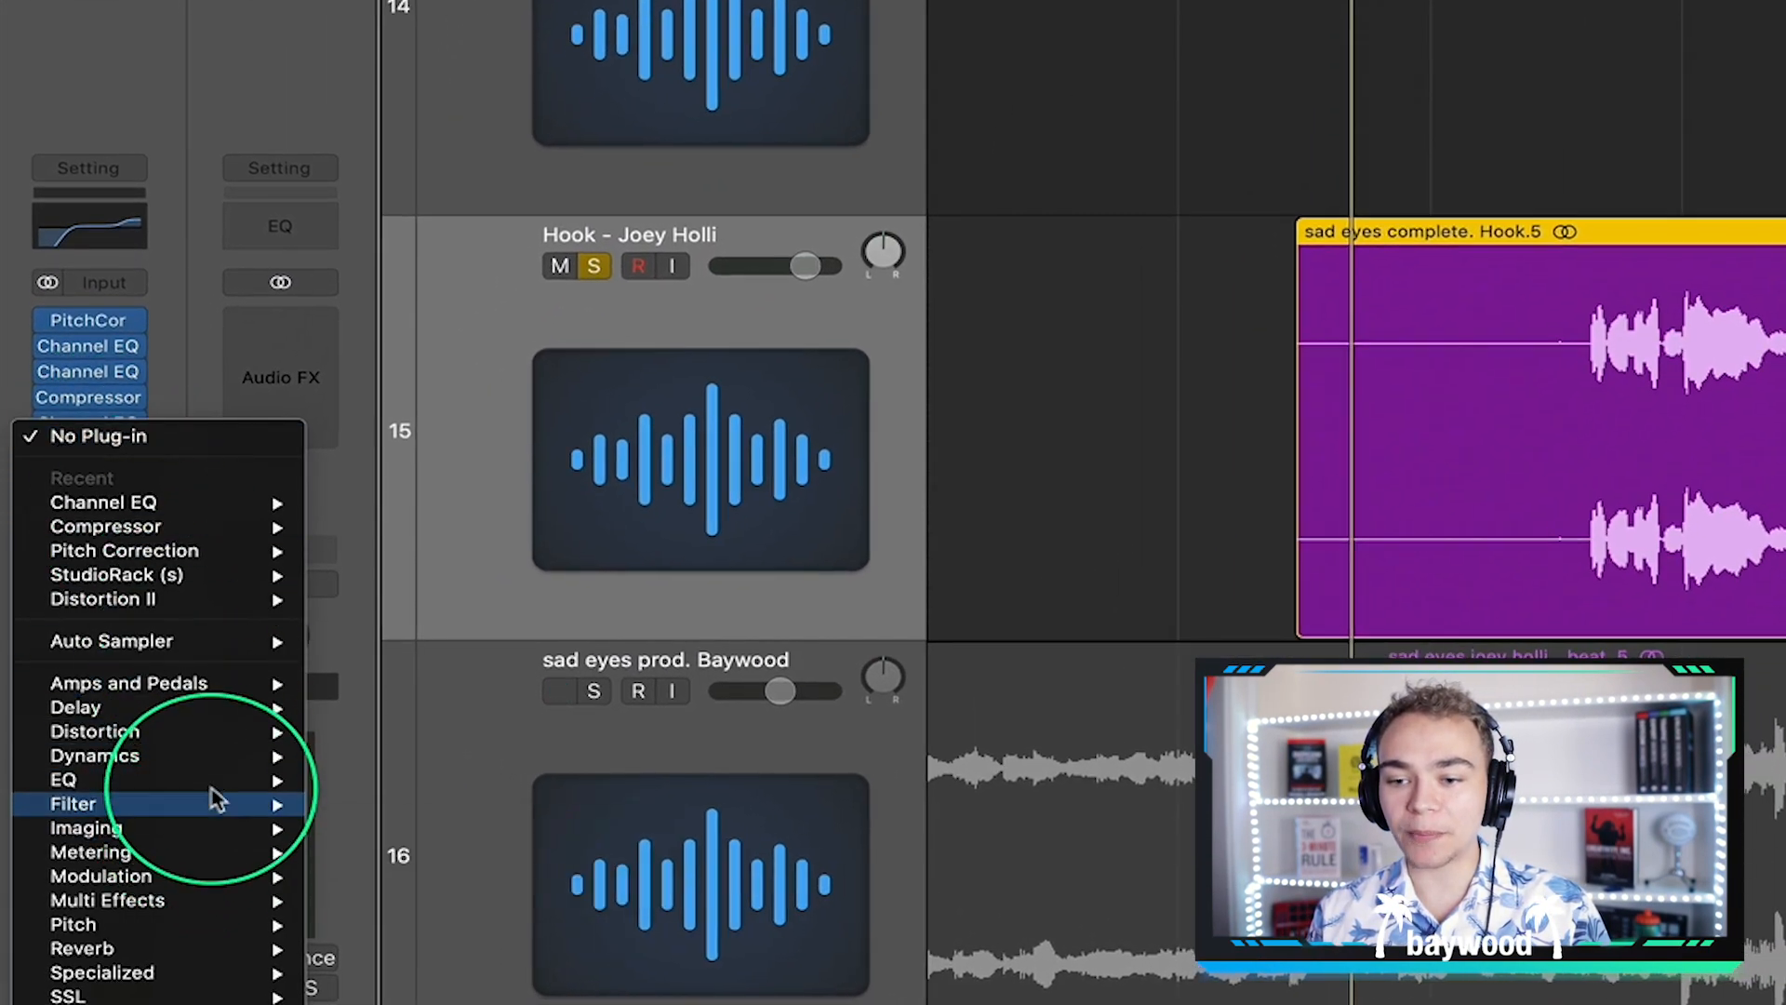
pyautogui.moveTo(169, 802)
pyautogui.moveTo(502, 789)
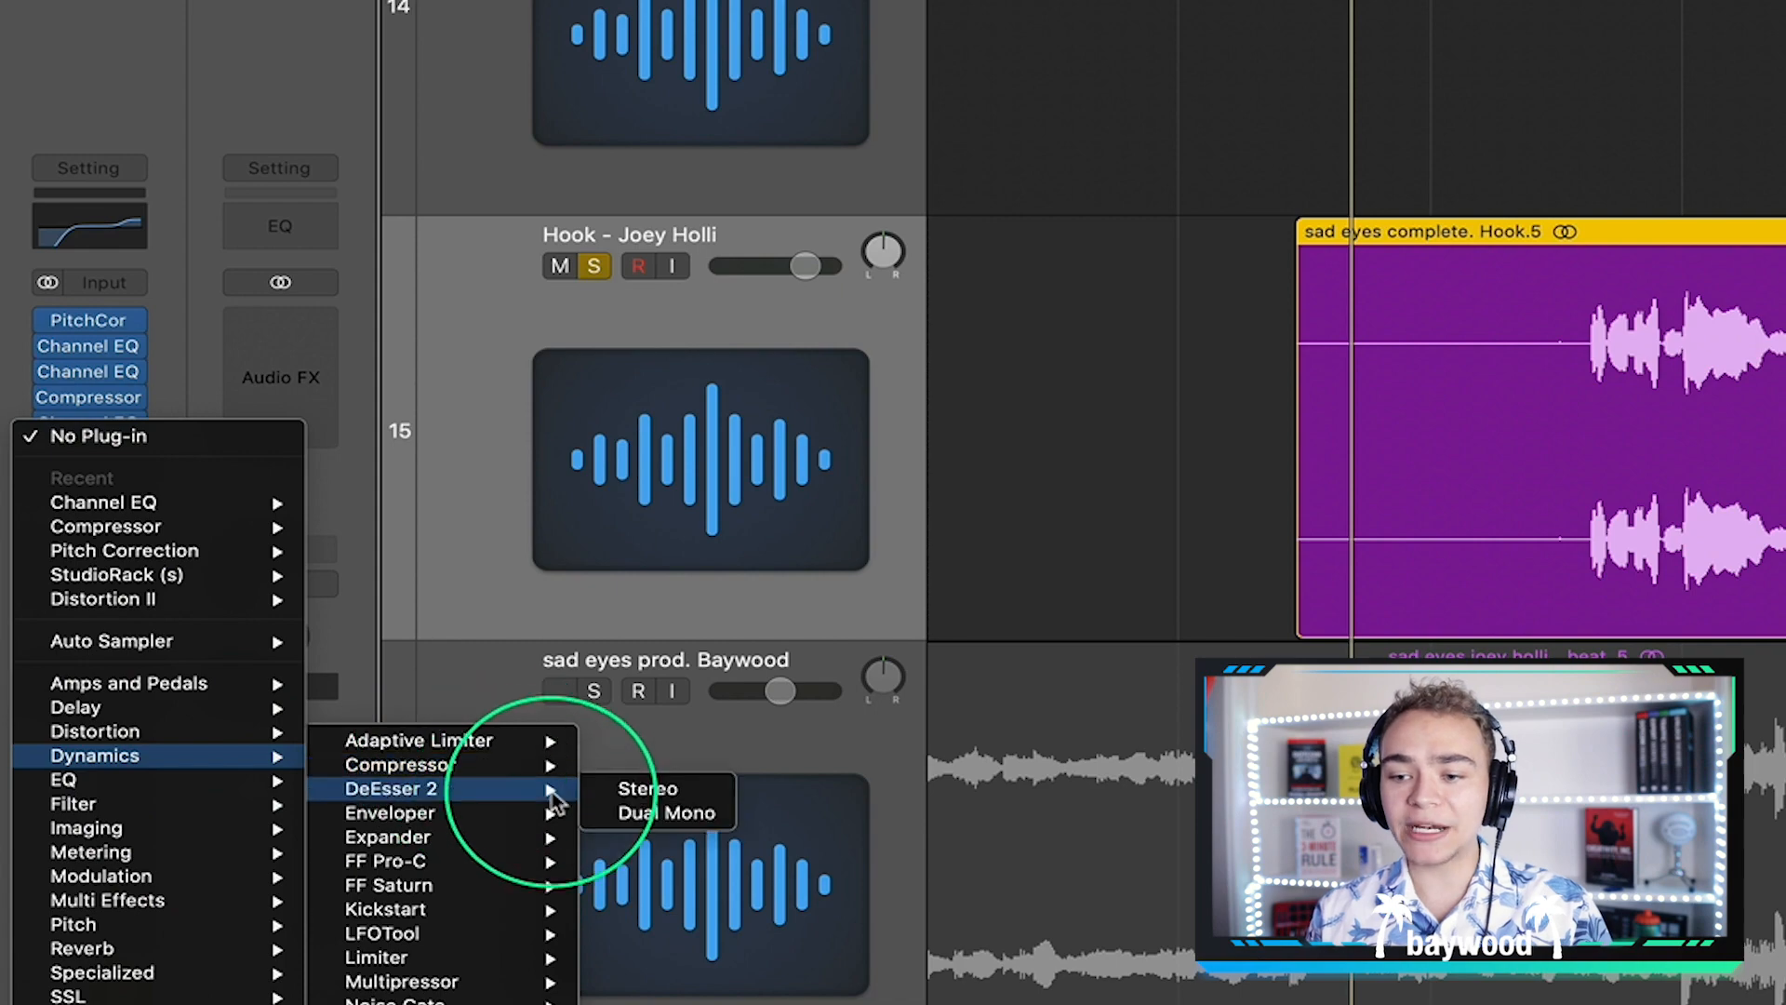
pyautogui.click(640, 789)
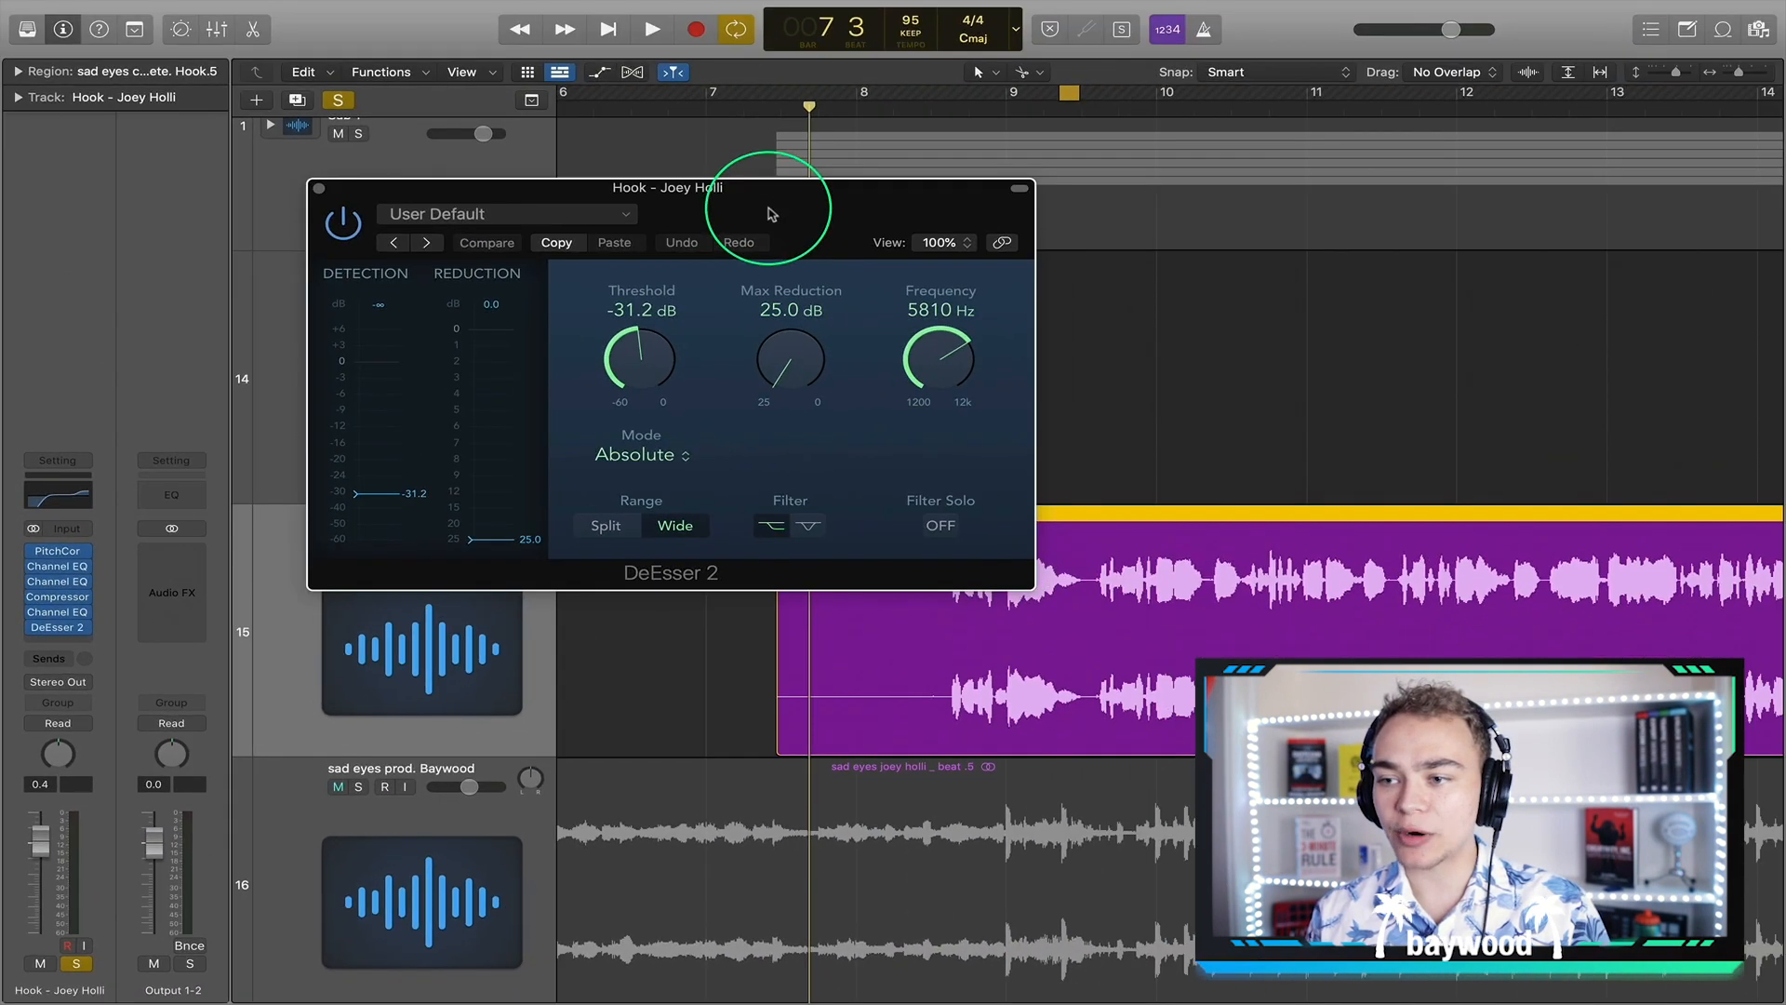
# - Enter 6000 Hz as the DeEsser 2 frequency, lower it to about 4510 Hz, and uncover the tracks behind the plug-in
pyautogui.doubleClick(920, 342)
pyautogui.write('6000')
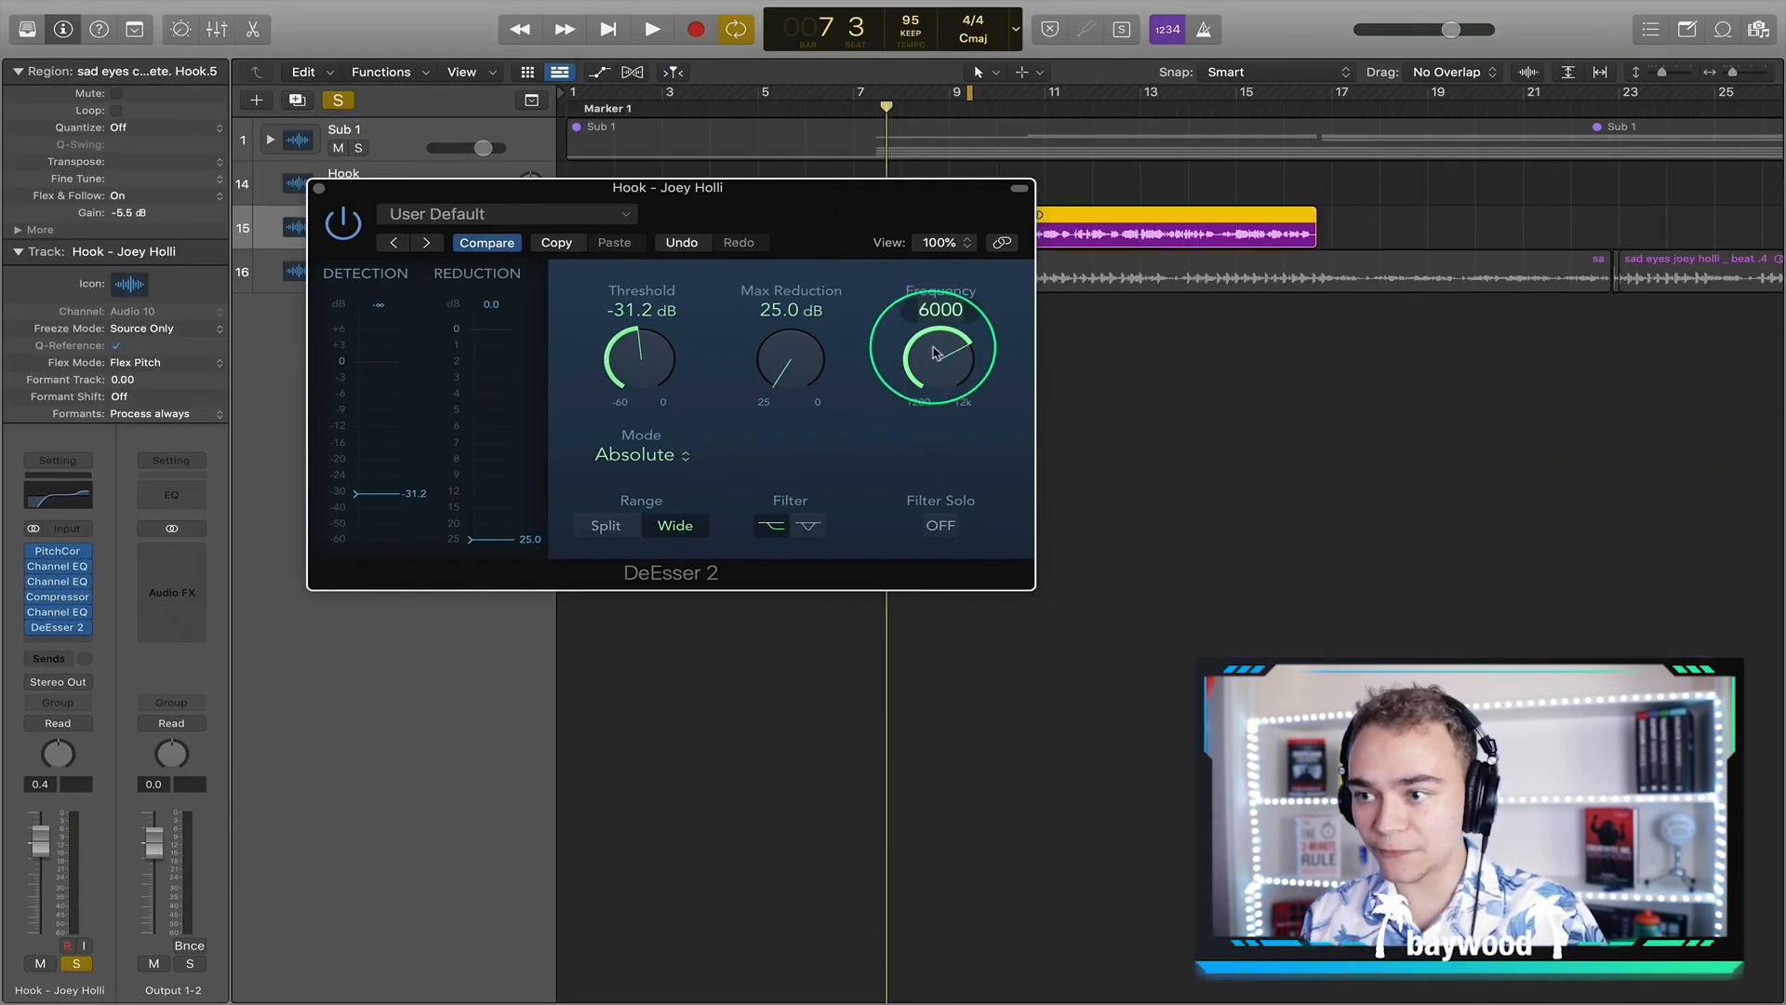
pyautogui.moveTo(937, 353); pyautogui.dragTo(938, 387)
pyautogui.moveTo(820, 216); pyautogui.dragTo(836, 415)
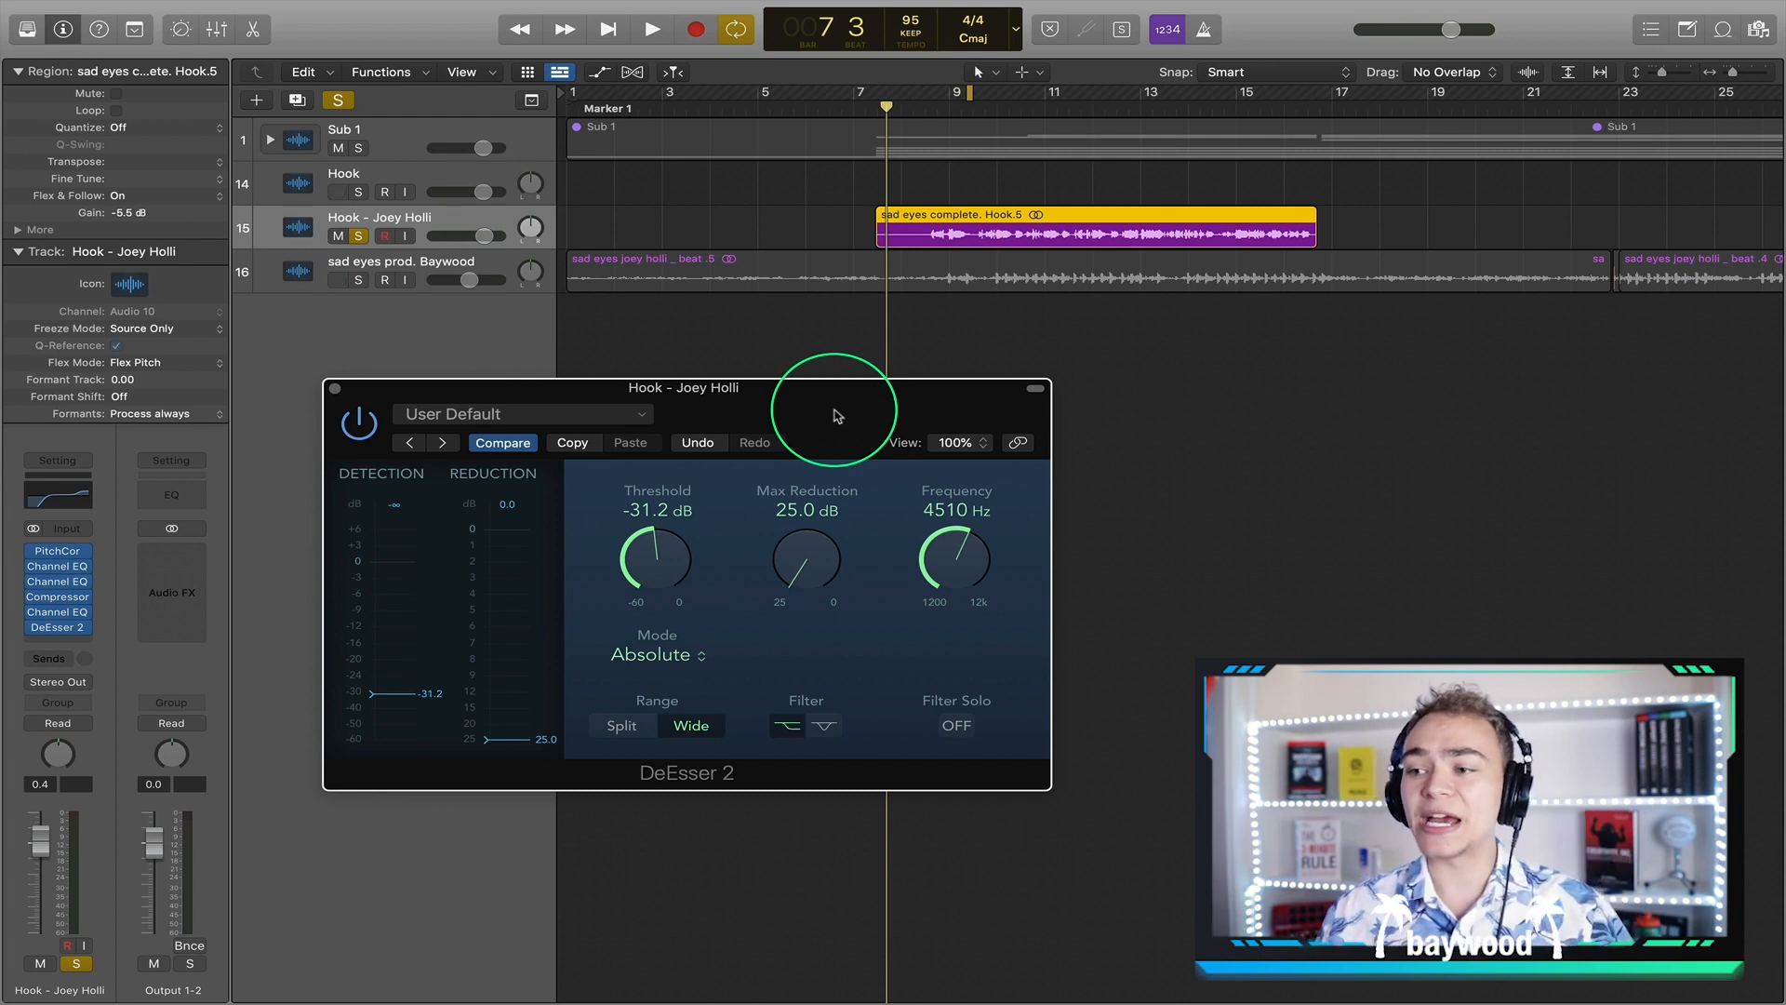
# - Play the short sibilant cycle after bar 9 and raise the DeEsser threshold to about -1.8 dB
pyautogui.scroll(10, 892, 222)
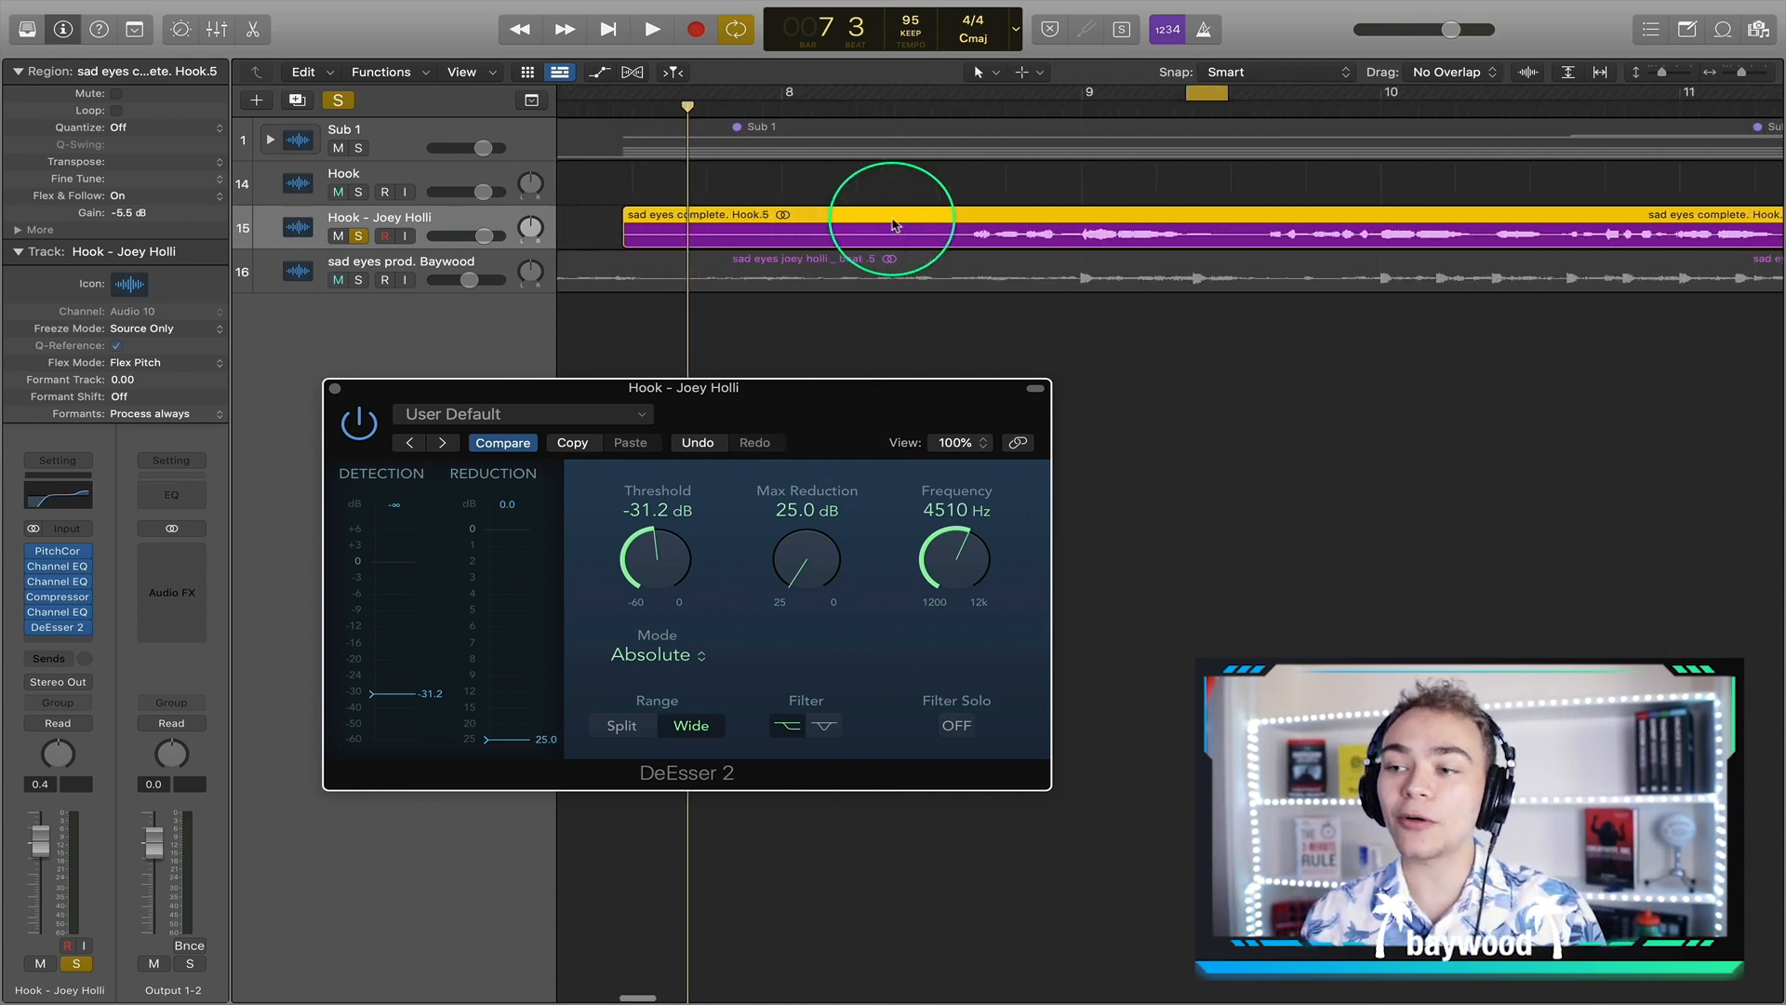
pyautogui.hscroll(3, 706, 186)
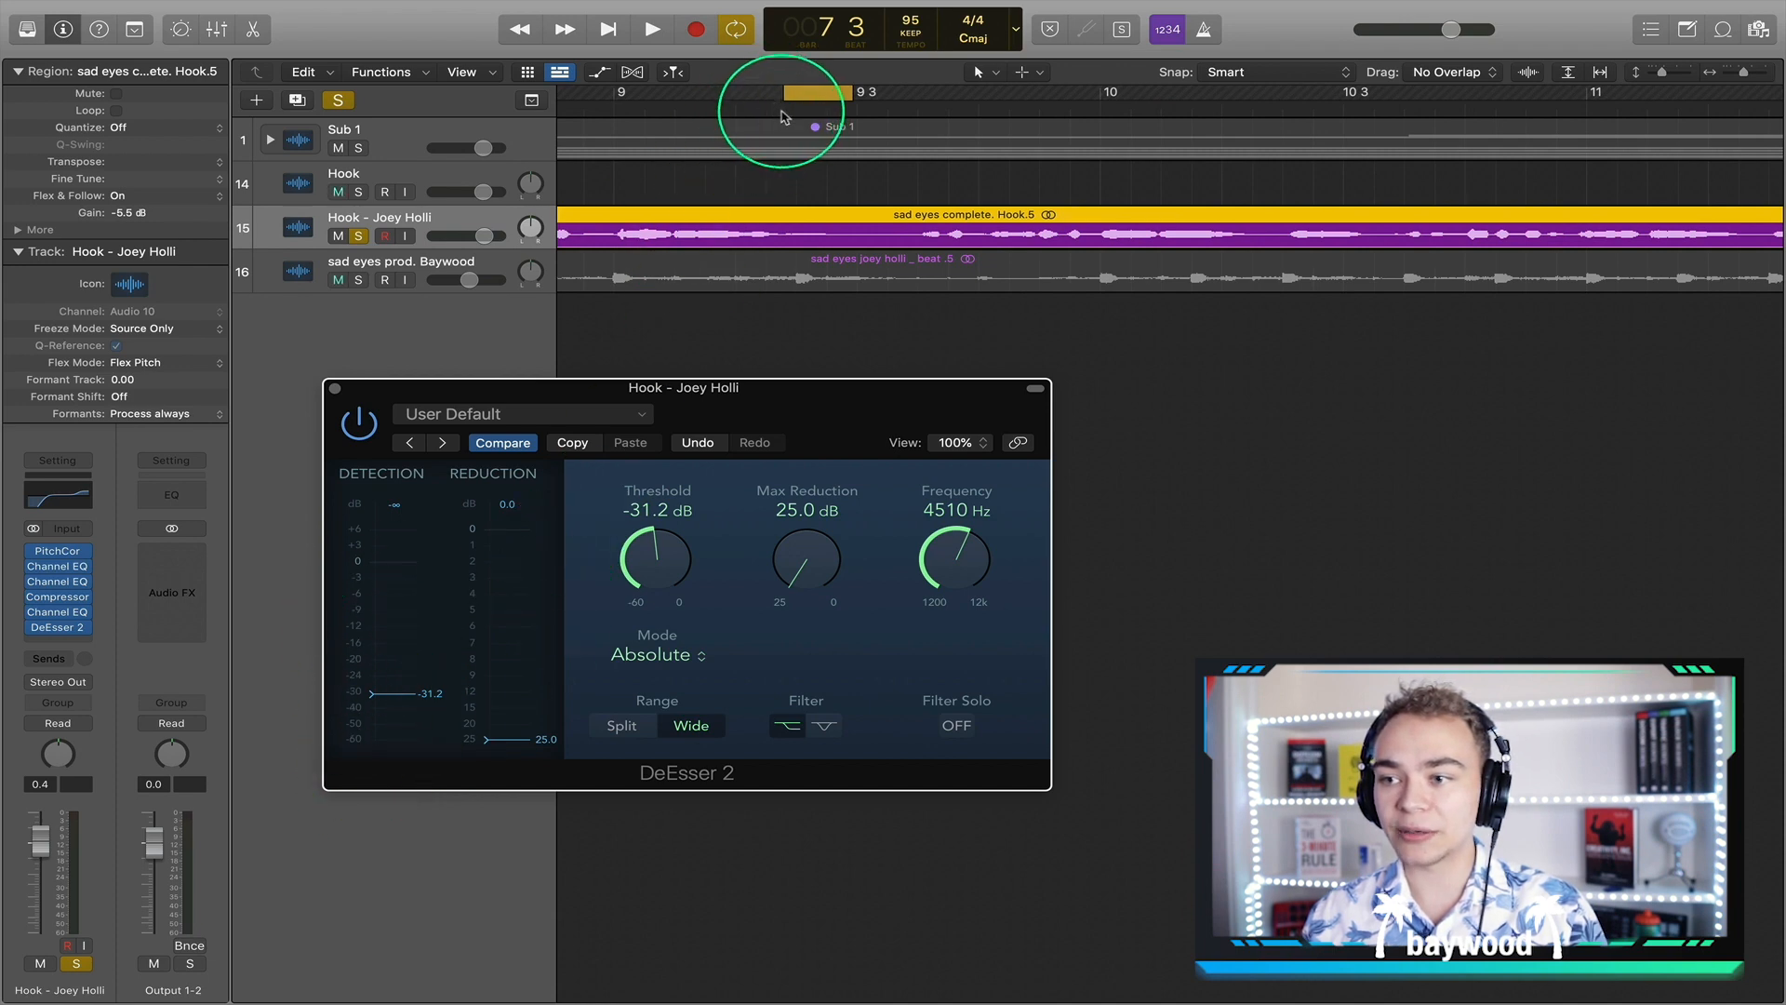
pyautogui.press('space')
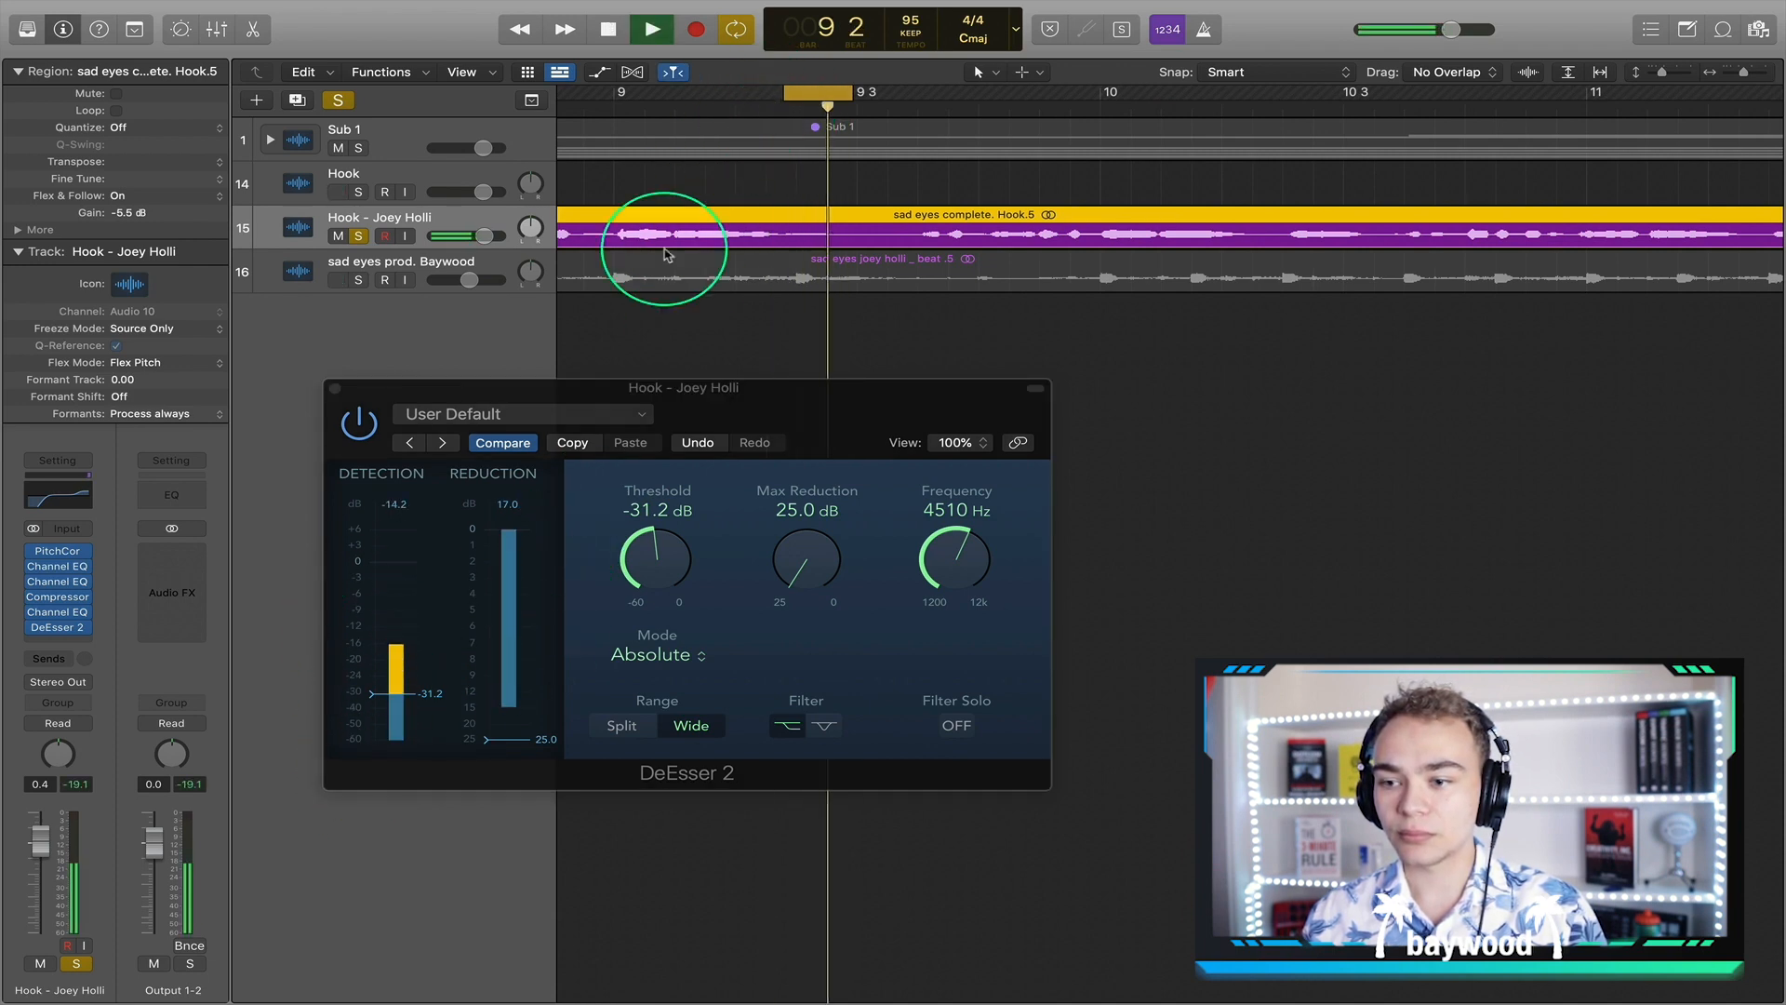
pyautogui.moveTo(655, 556)
pyautogui.mouseDown()
pyautogui.moveTo(643, 670)
pyautogui.moveTo(649, 455)
pyautogui.moveTo(642, 609)
pyautogui.moveTo(649, 569)
pyautogui.mouseUp()
pyautogui.press('space')
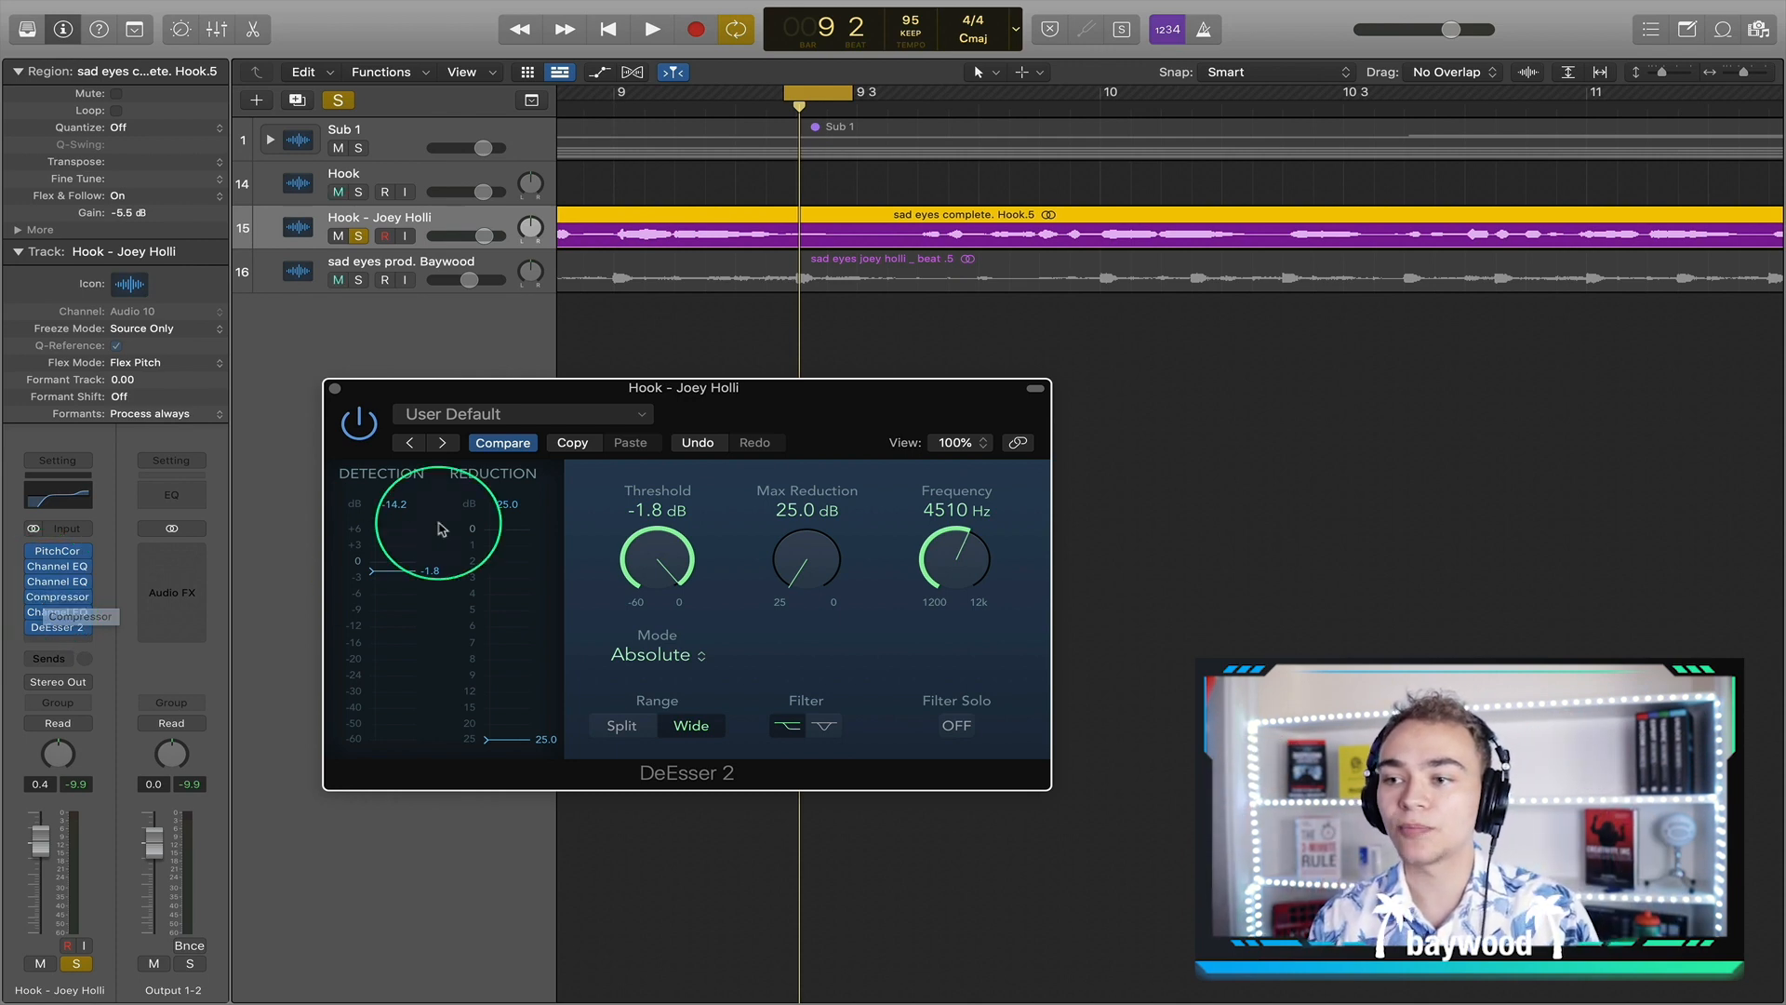
# - Play the sibilant passage from the cycle start to hear the vocal at the raised threshold
pyautogui.click(786, 109)
pyautogui.press('space')
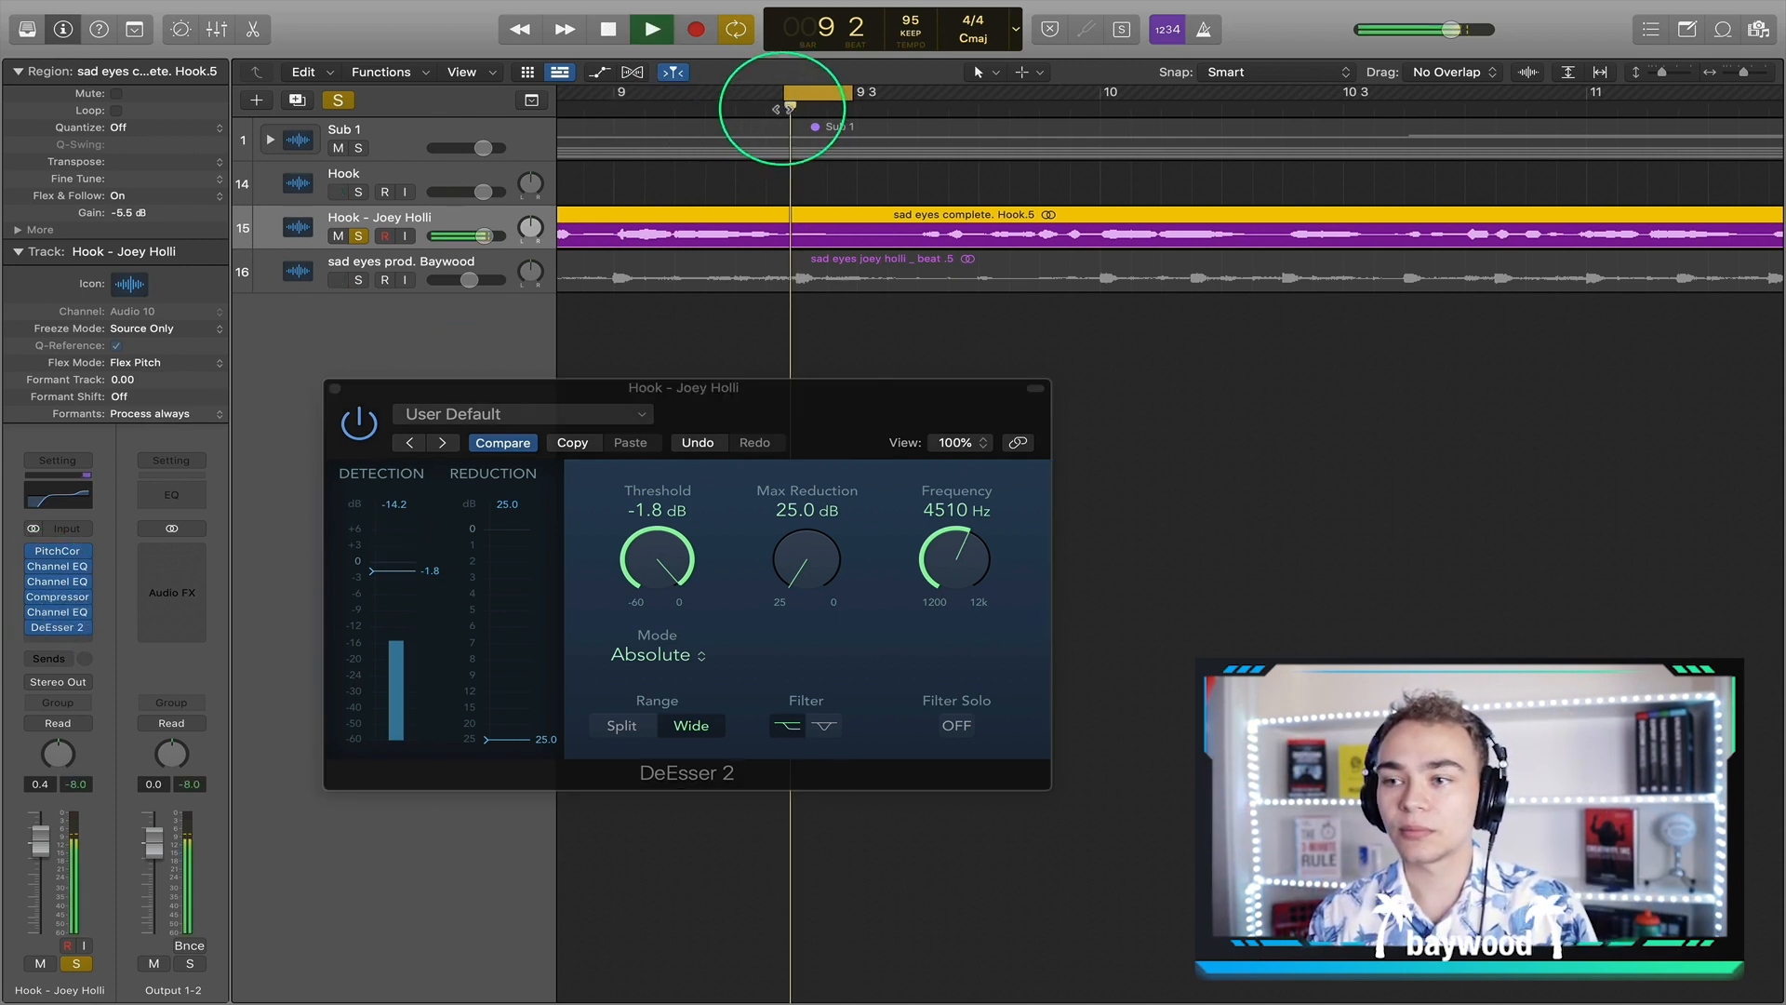
pyautogui.press('space')
pyautogui.click(614, 614)
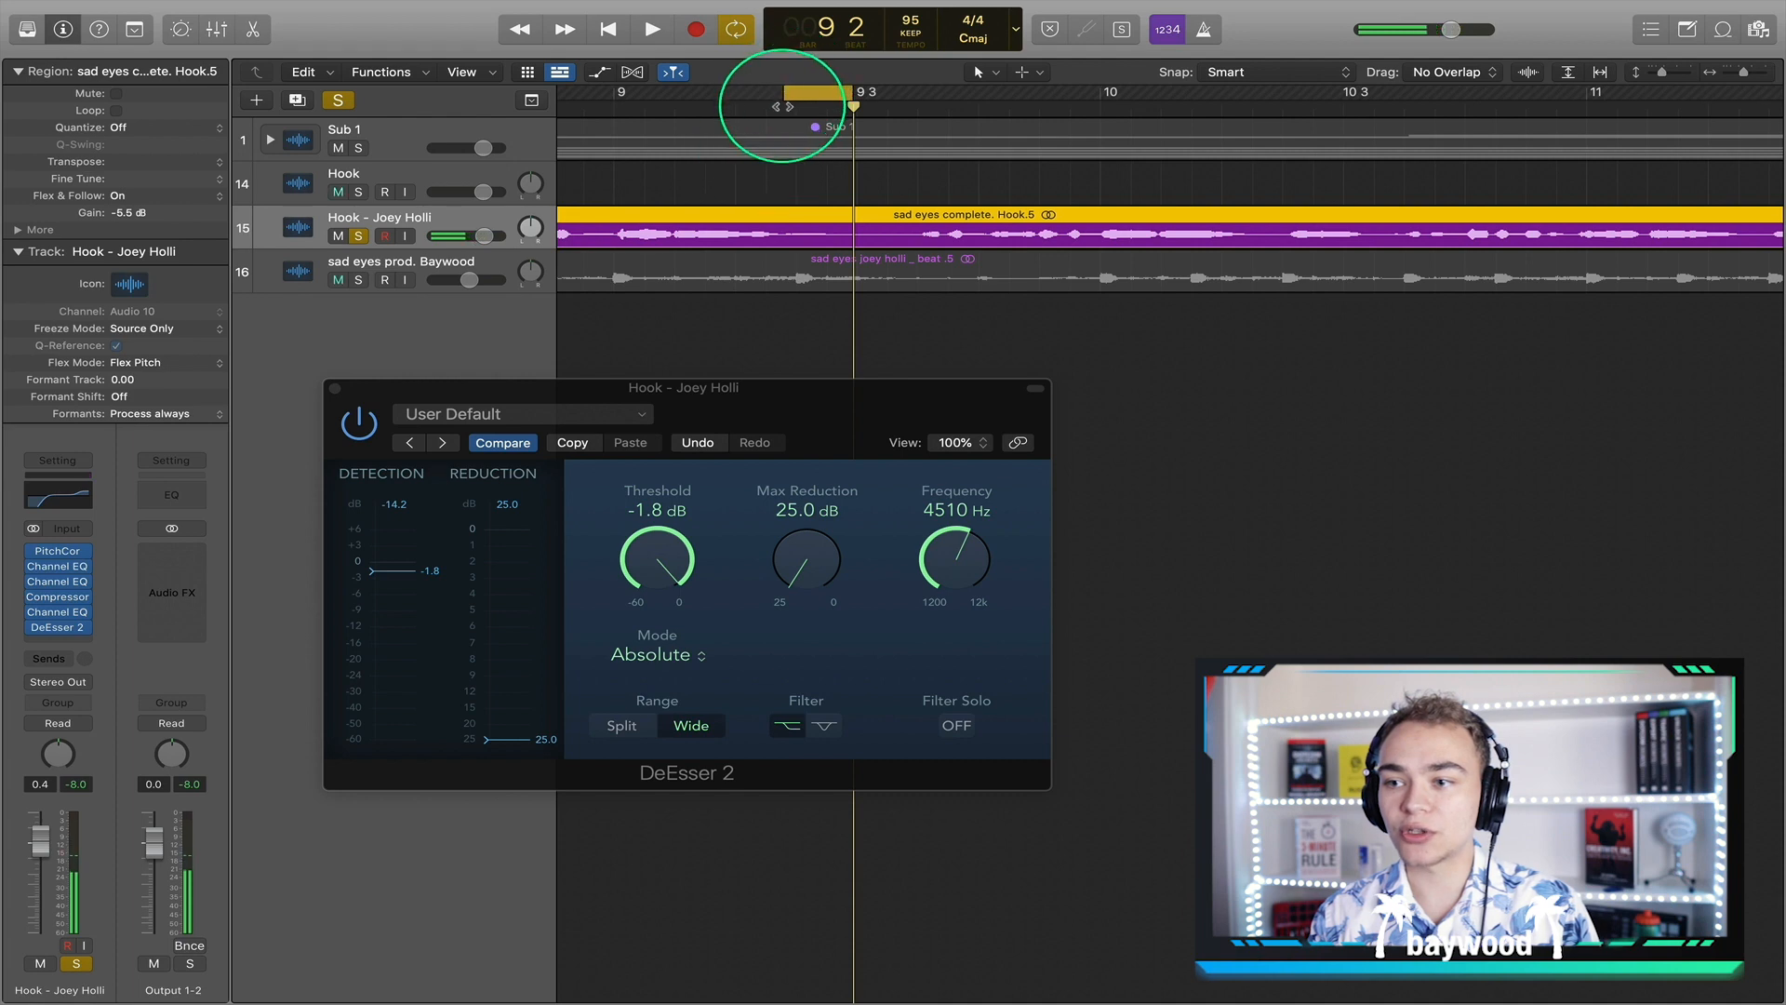
# - Replay the sibilant cycle and lower the DeEsser threshold to about -24.6 dB while listening
pyautogui.click(786, 108)
pyautogui.press('space')
pyautogui.moveTo(654, 548)
pyautogui.mouseDown()
pyautogui.moveTo(644, 634)
pyautogui.moveTo(649, 575)
pyautogui.mouseUp()
pyautogui.click(373, 439)
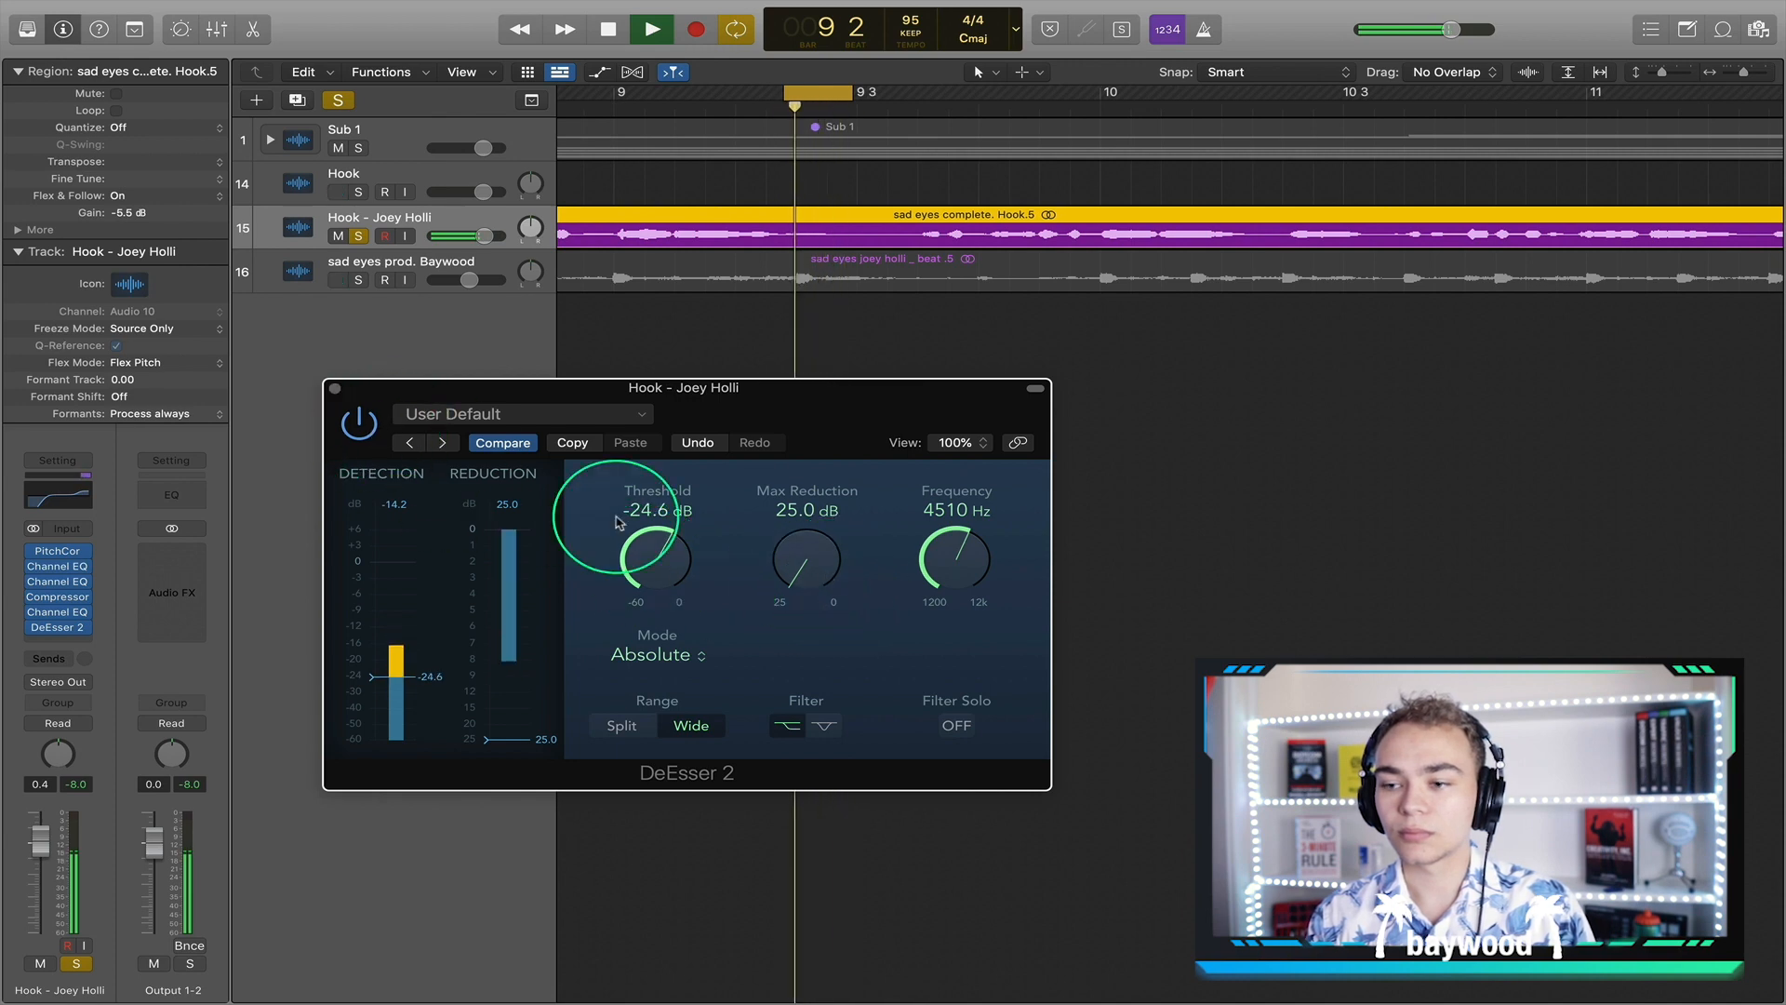
pyautogui.press('space')
# - Extend the cycle range over the hook from mid bar 8 to mid bar 16, and bypass the last Channel EQ
pyautogui.scroll(-5, 672, 200)
pyautogui.moveTo(761, 94); pyautogui.dragTo(1336, 123)
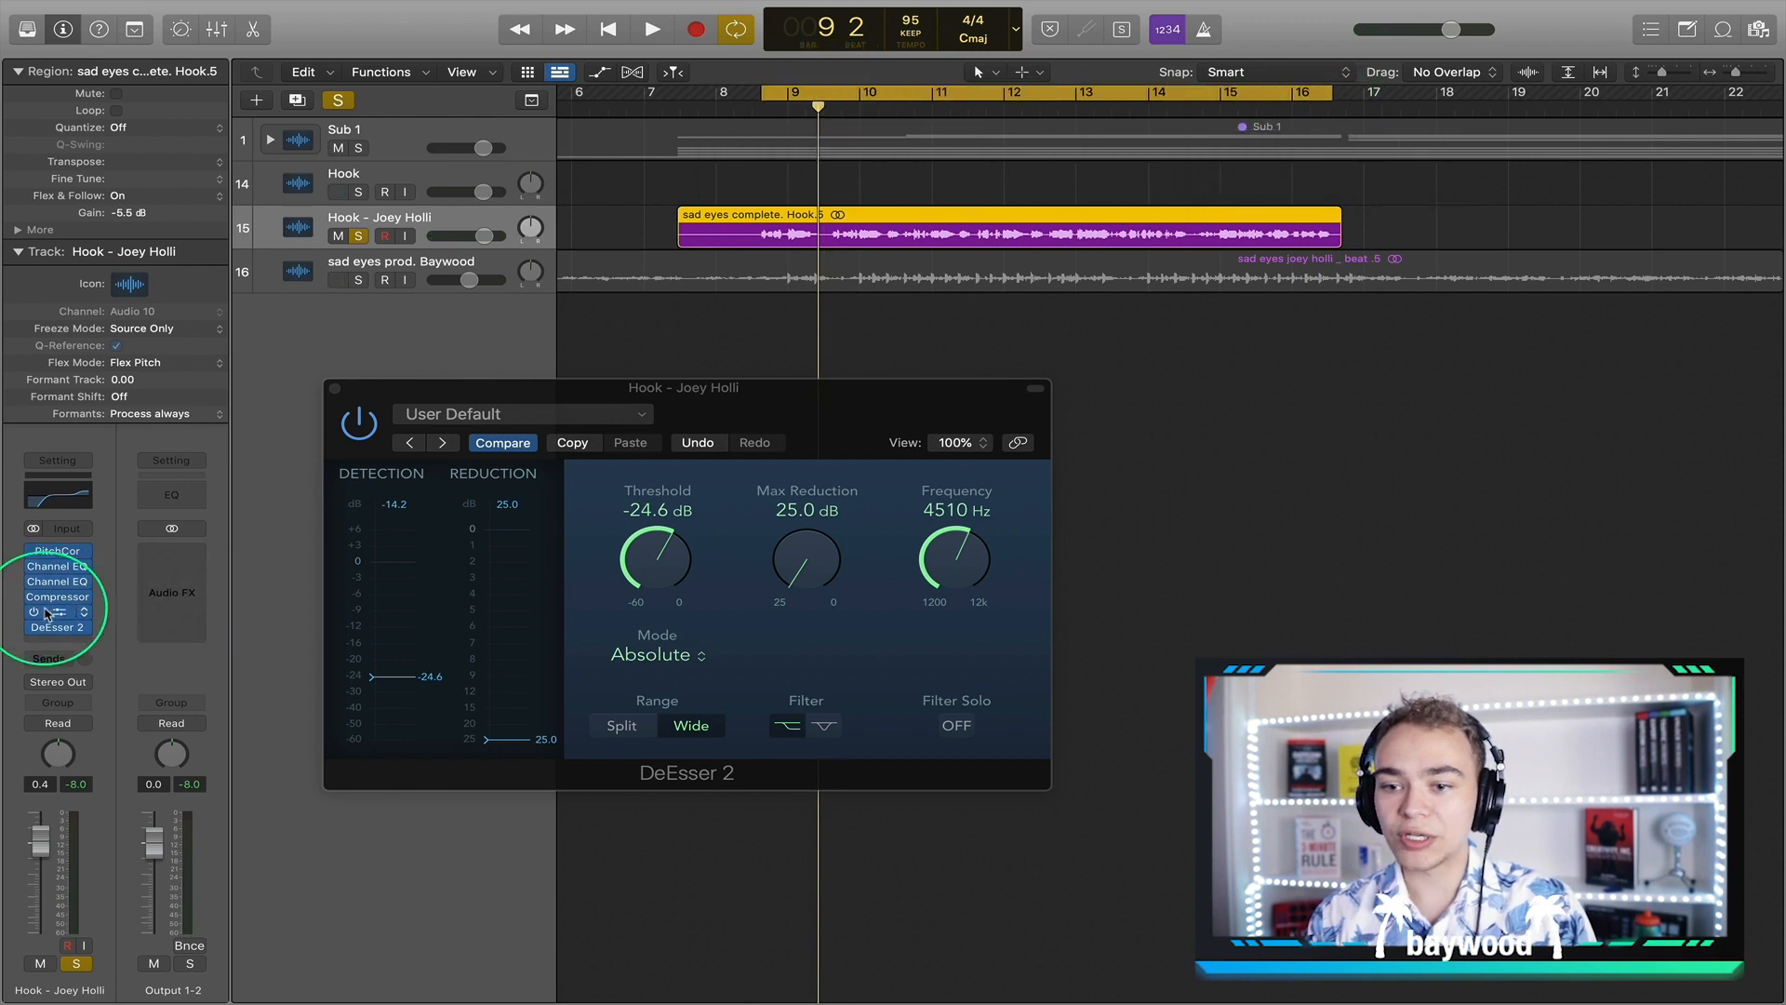
pyautogui.click(59, 612)
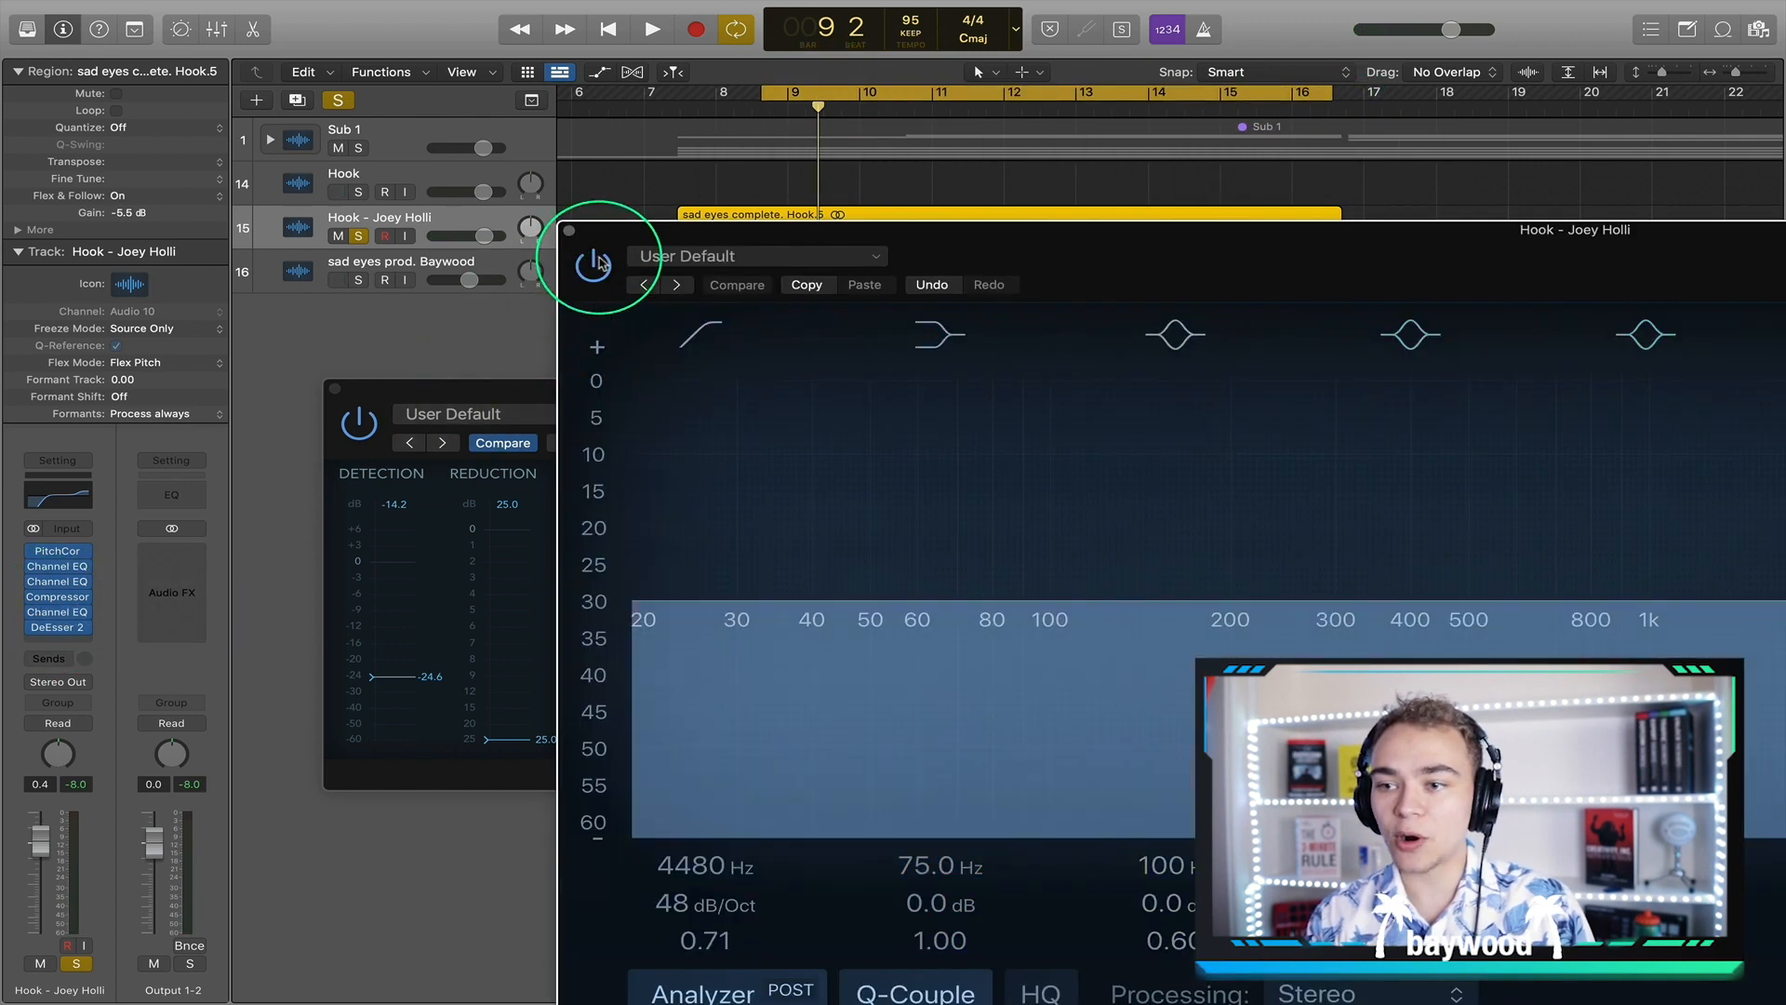
pyautogui.click(594, 263)
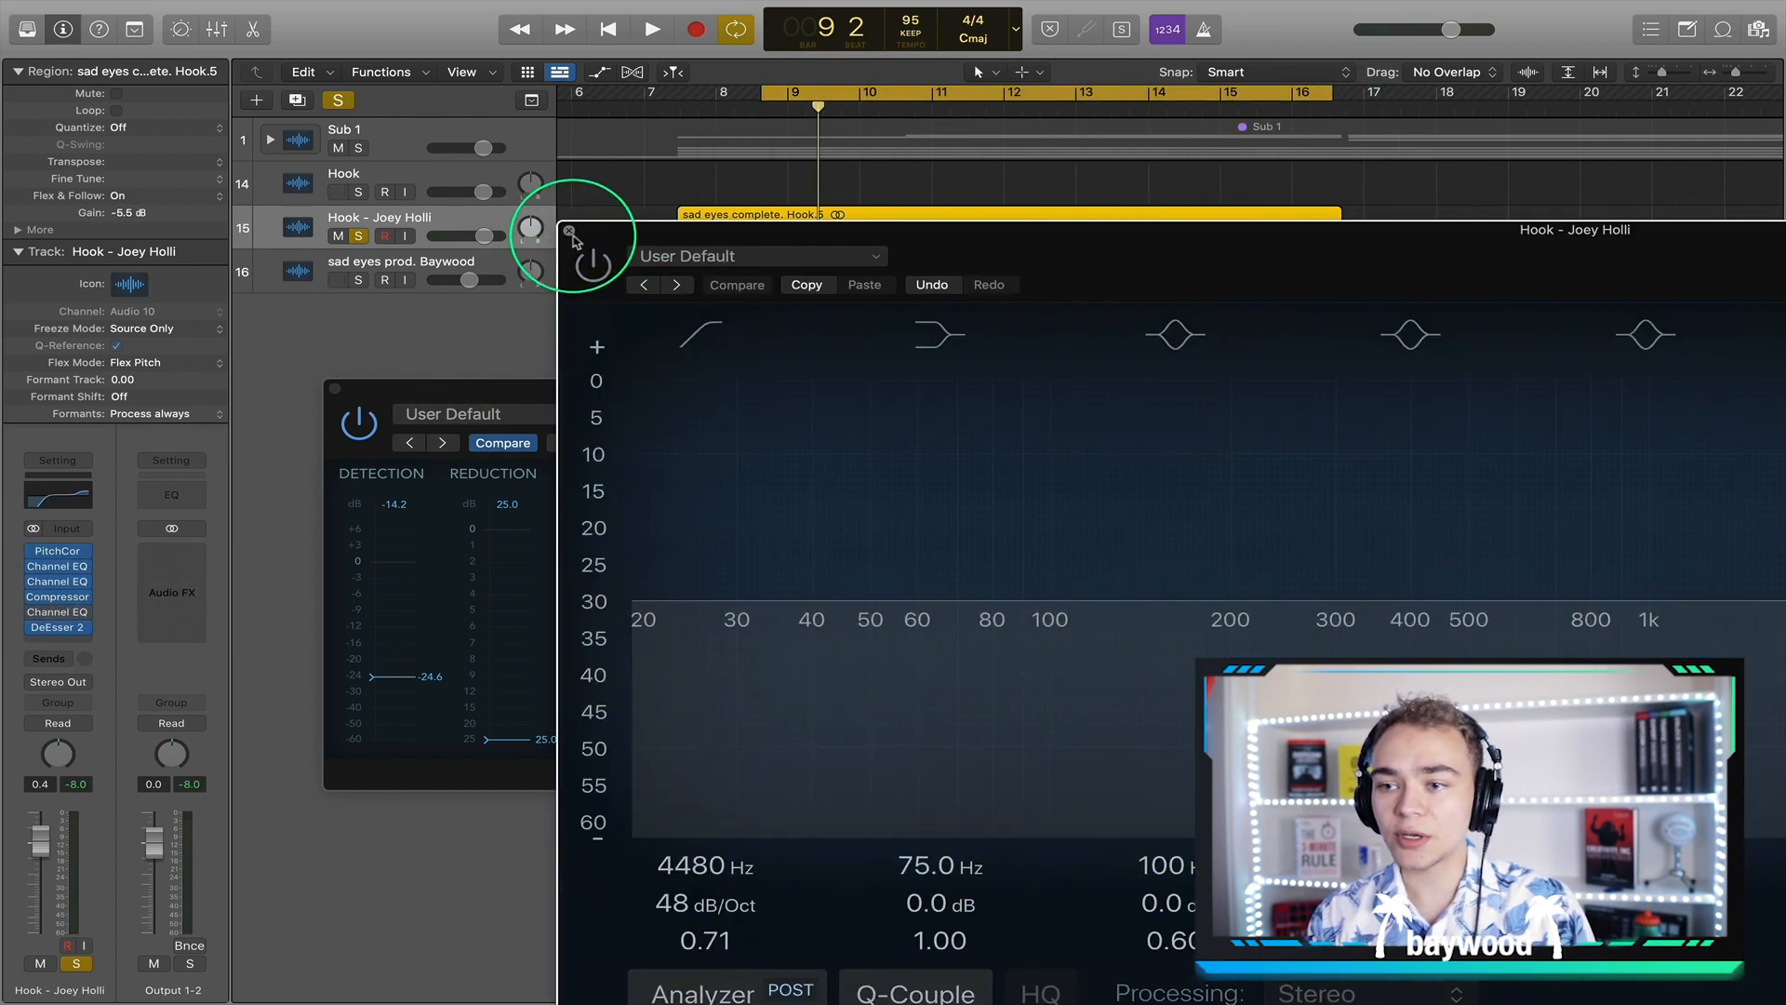
pyautogui.click(569, 232)
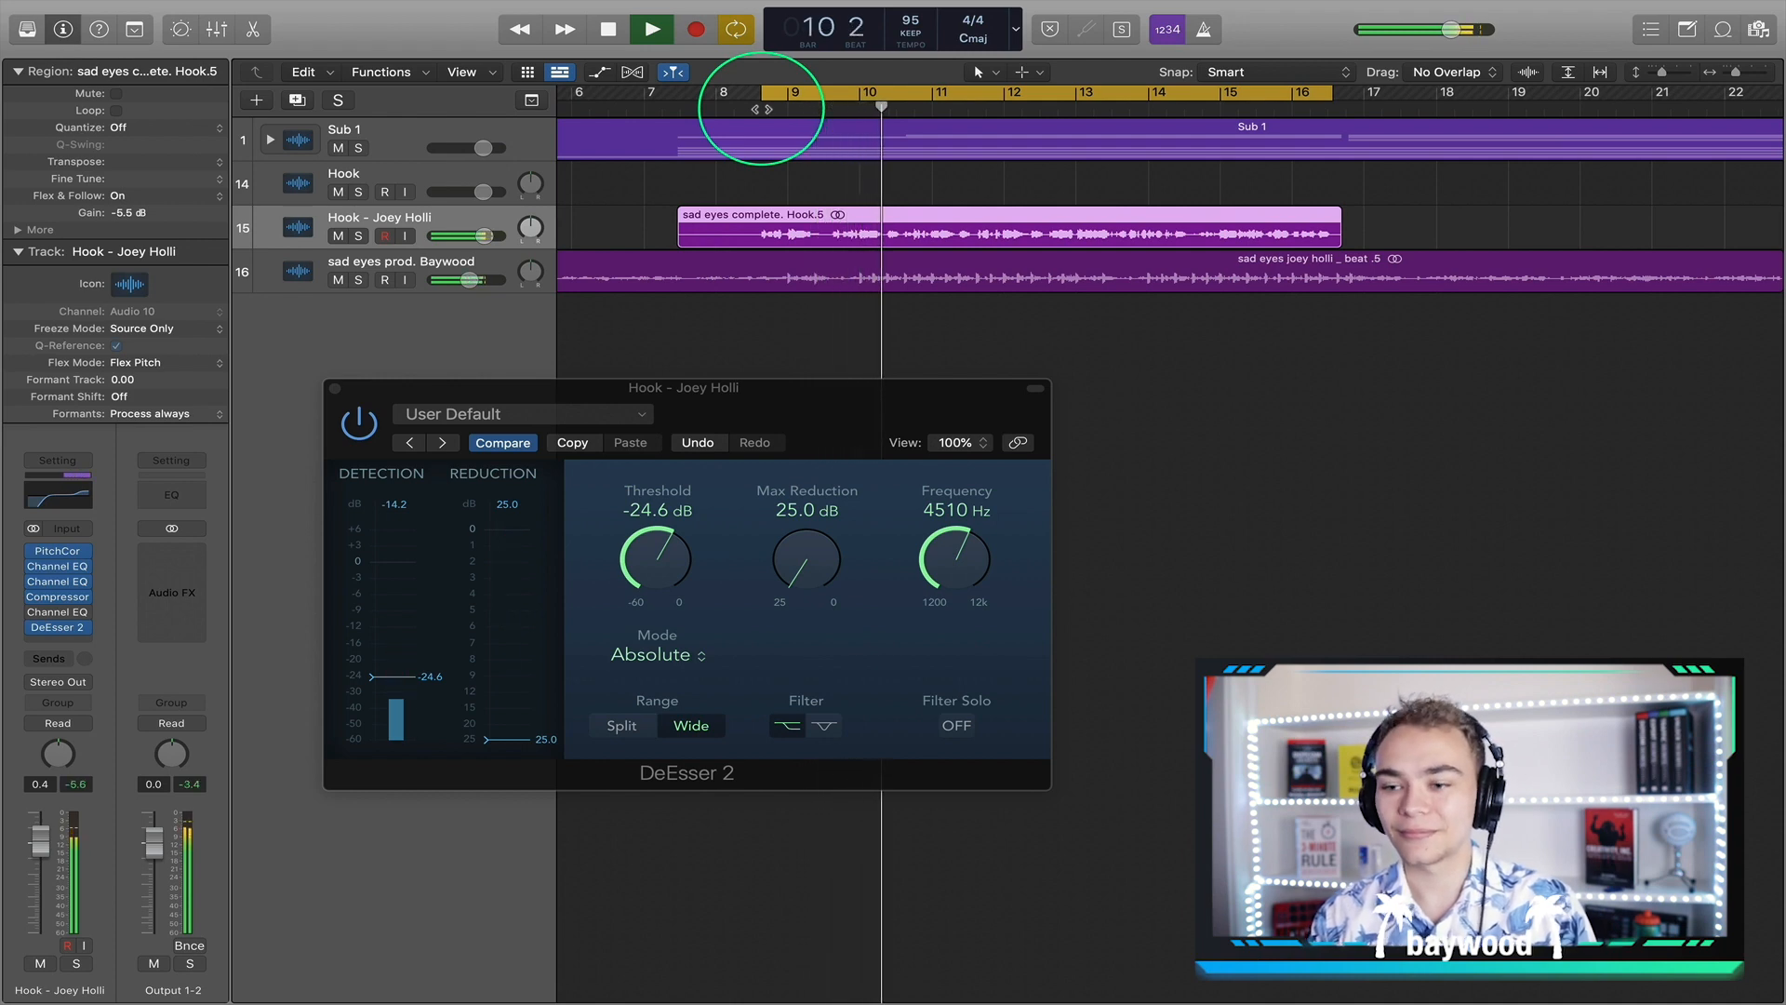
# - Listen to the de-essed hook together with the beat, keeping the DeEsser reduction meter in view
pyautogui.moveTo(786, 400); pyautogui.dragTo(736, 237)
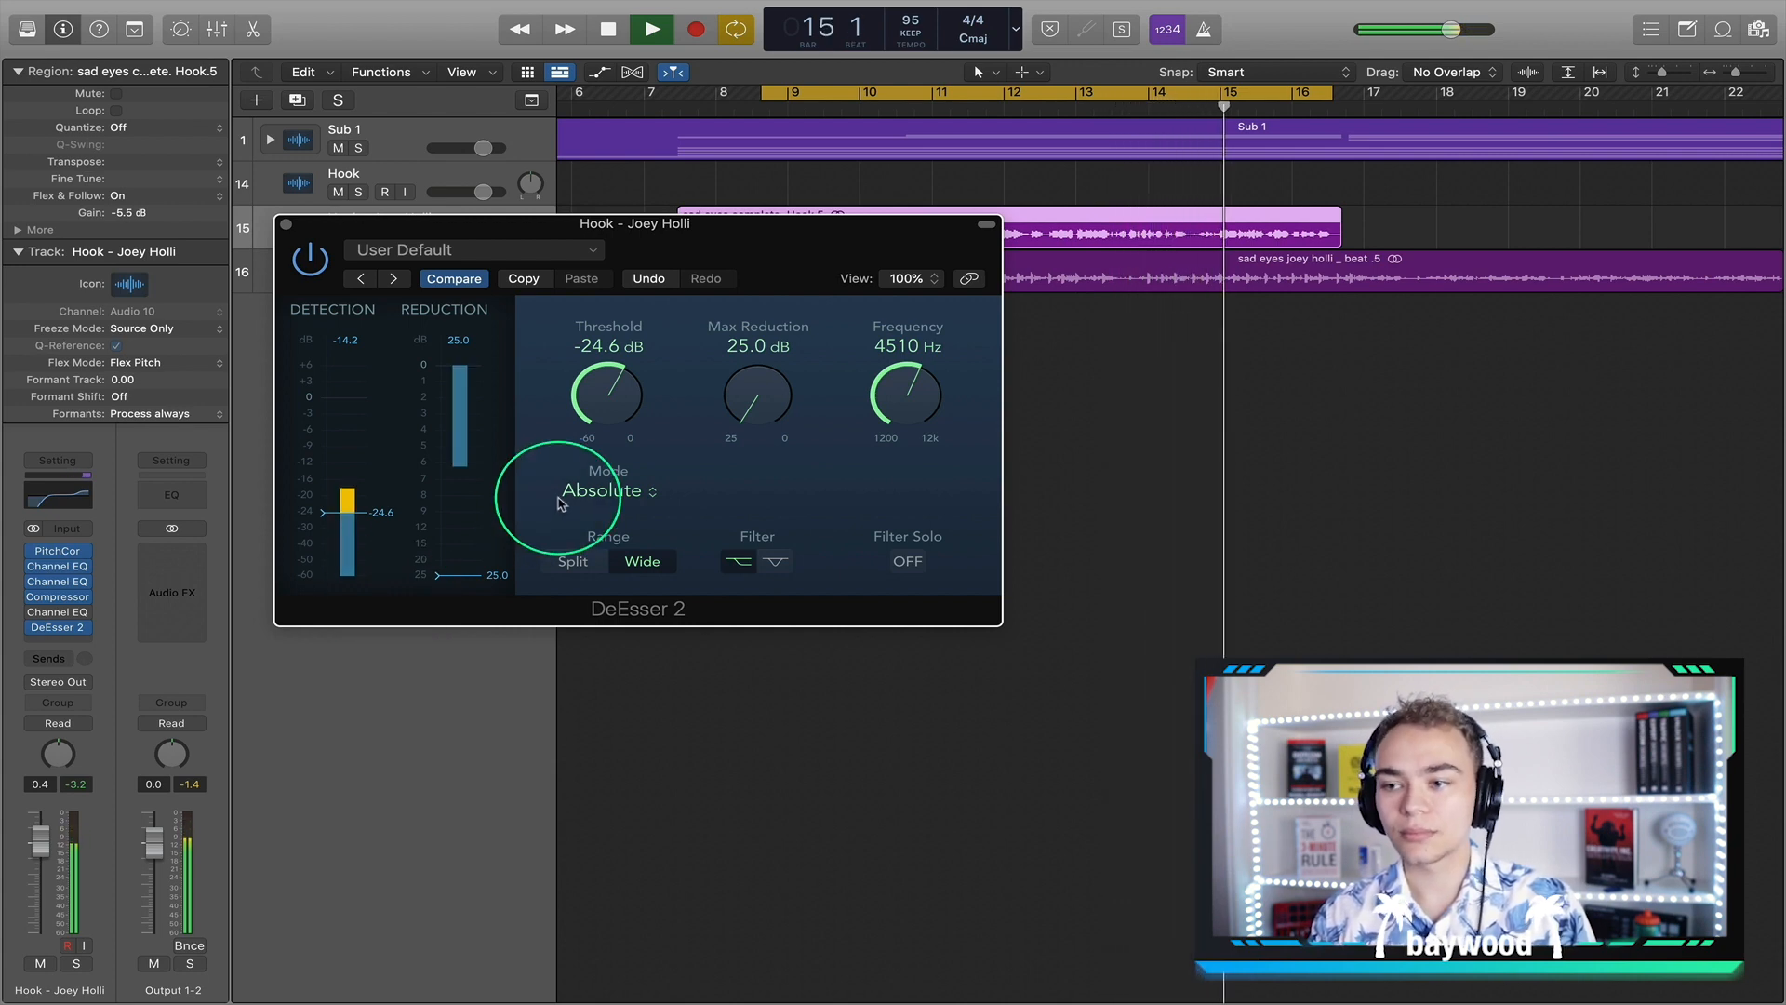
pyautogui.press('space')
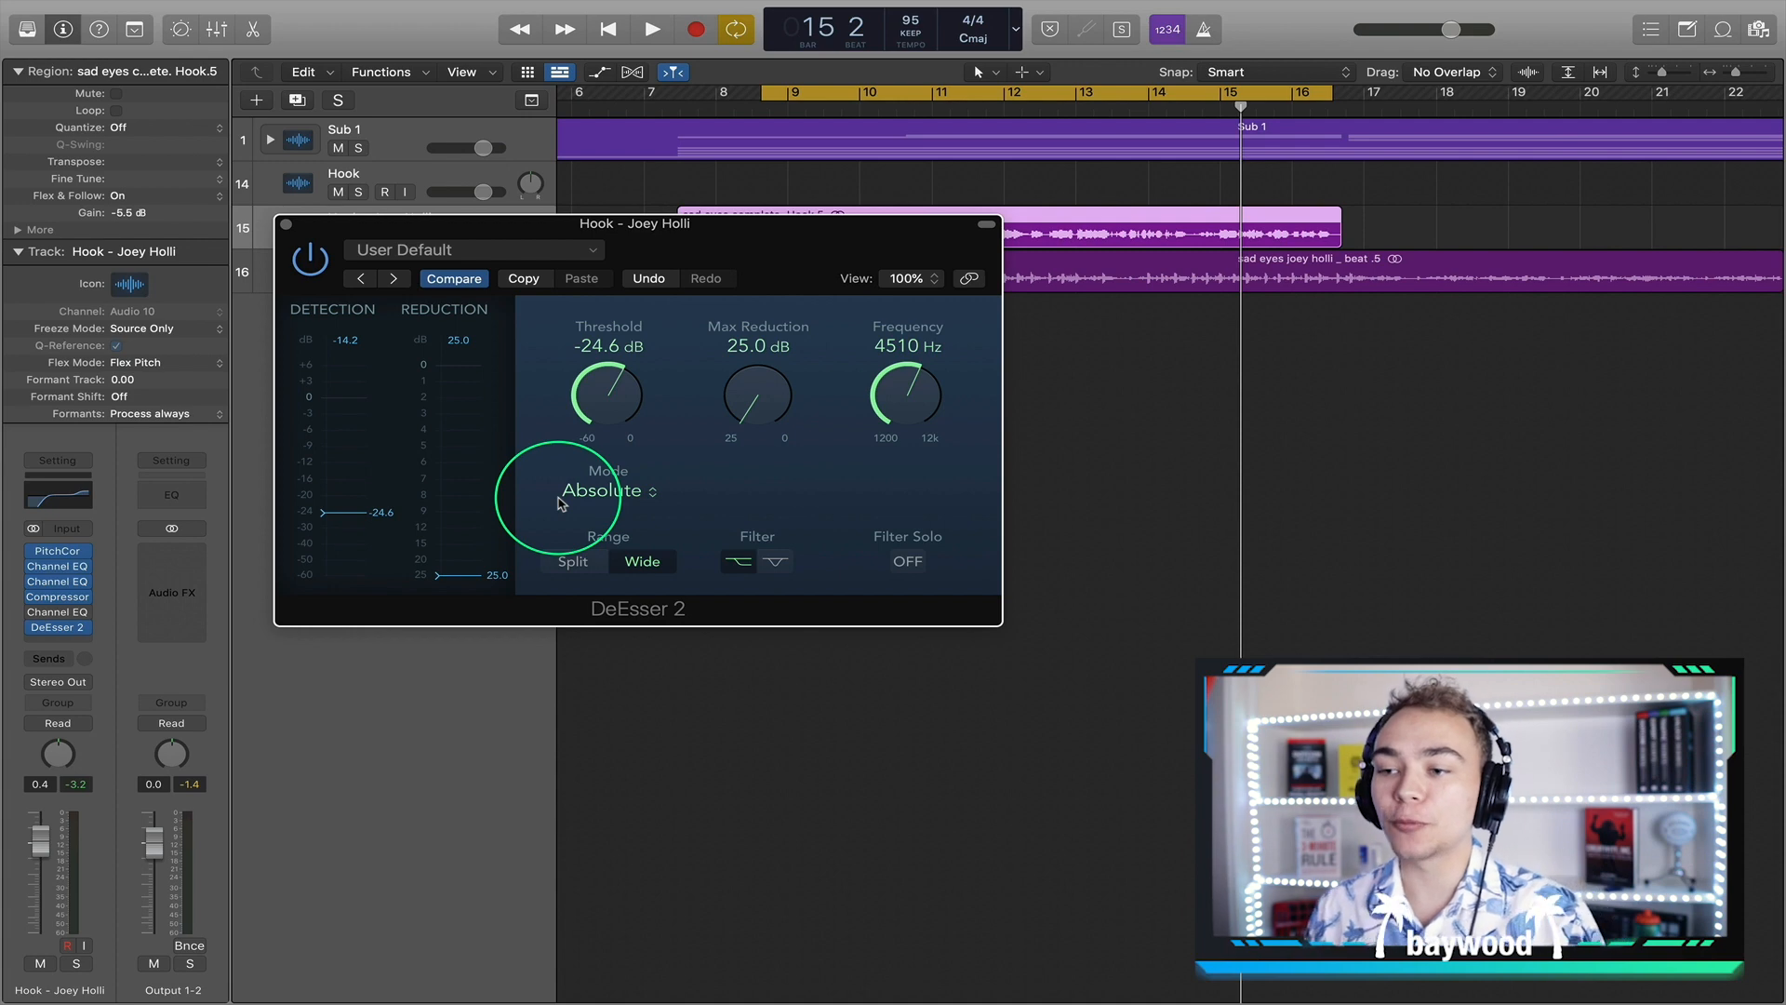
pyautogui.moveTo(744, 394); pyautogui.dragTo(784, 488)
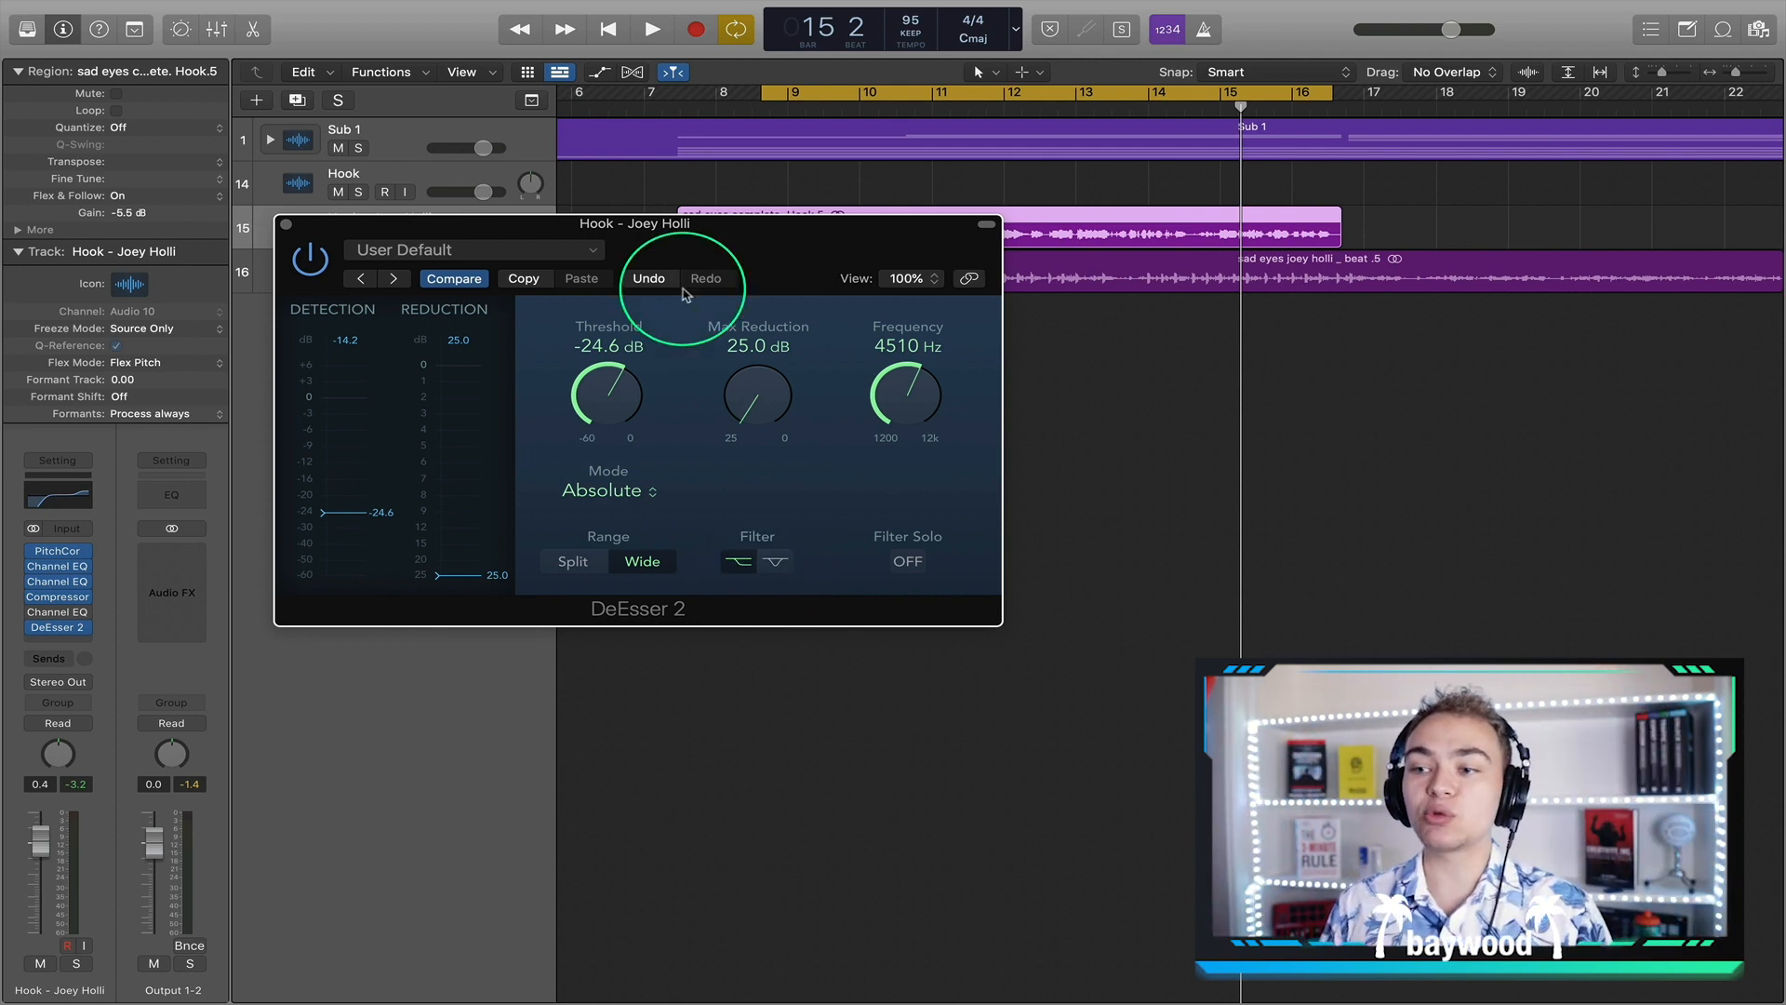
pyautogui.moveTo(754, 405); pyautogui.dragTo(725, 462)
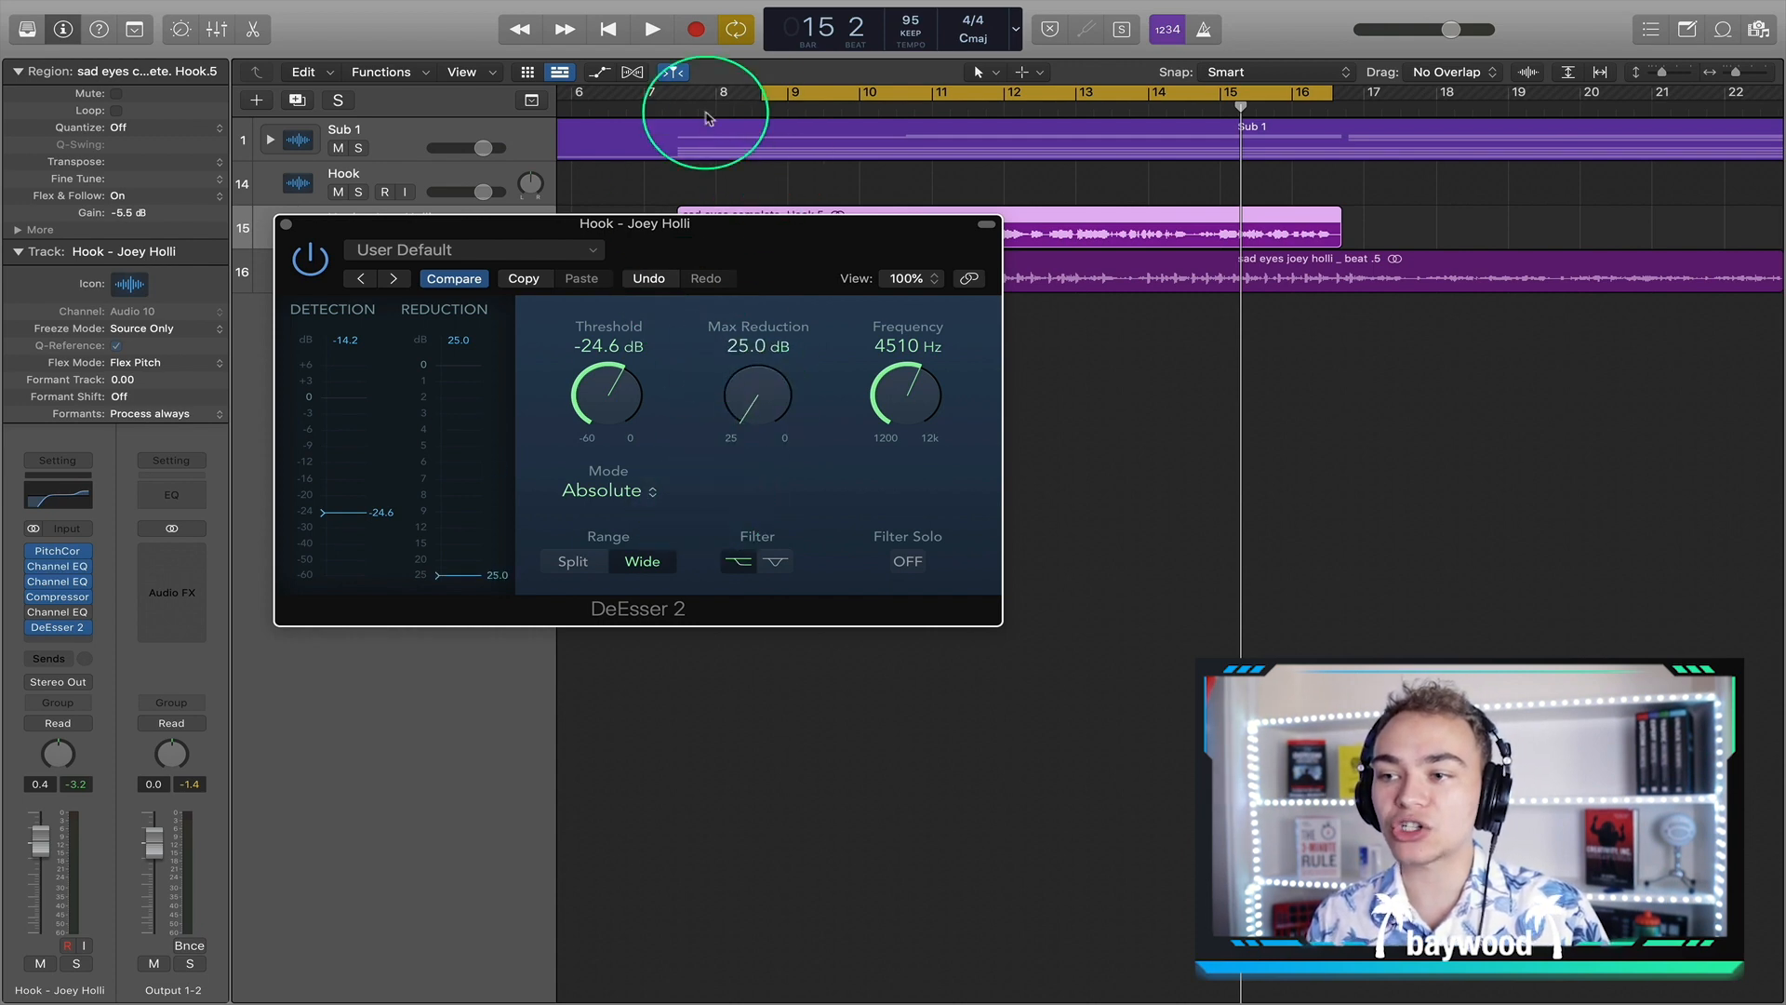
# - Play from the cycle start and set the DeEsser's max reduction to about 12.4 dB
pyautogui.click(769, 114)
pyautogui.press('space')
pyautogui.moveTo(754, 335)
pyautogui.mouseDown()
pyautogui.moveTo(767, 306)
pyautogui.moveTo(818, 431)
pyautogui.moveTo(821, 415)
pyautogui.moveTo(812, 450)
pyautogui.mouseUp()
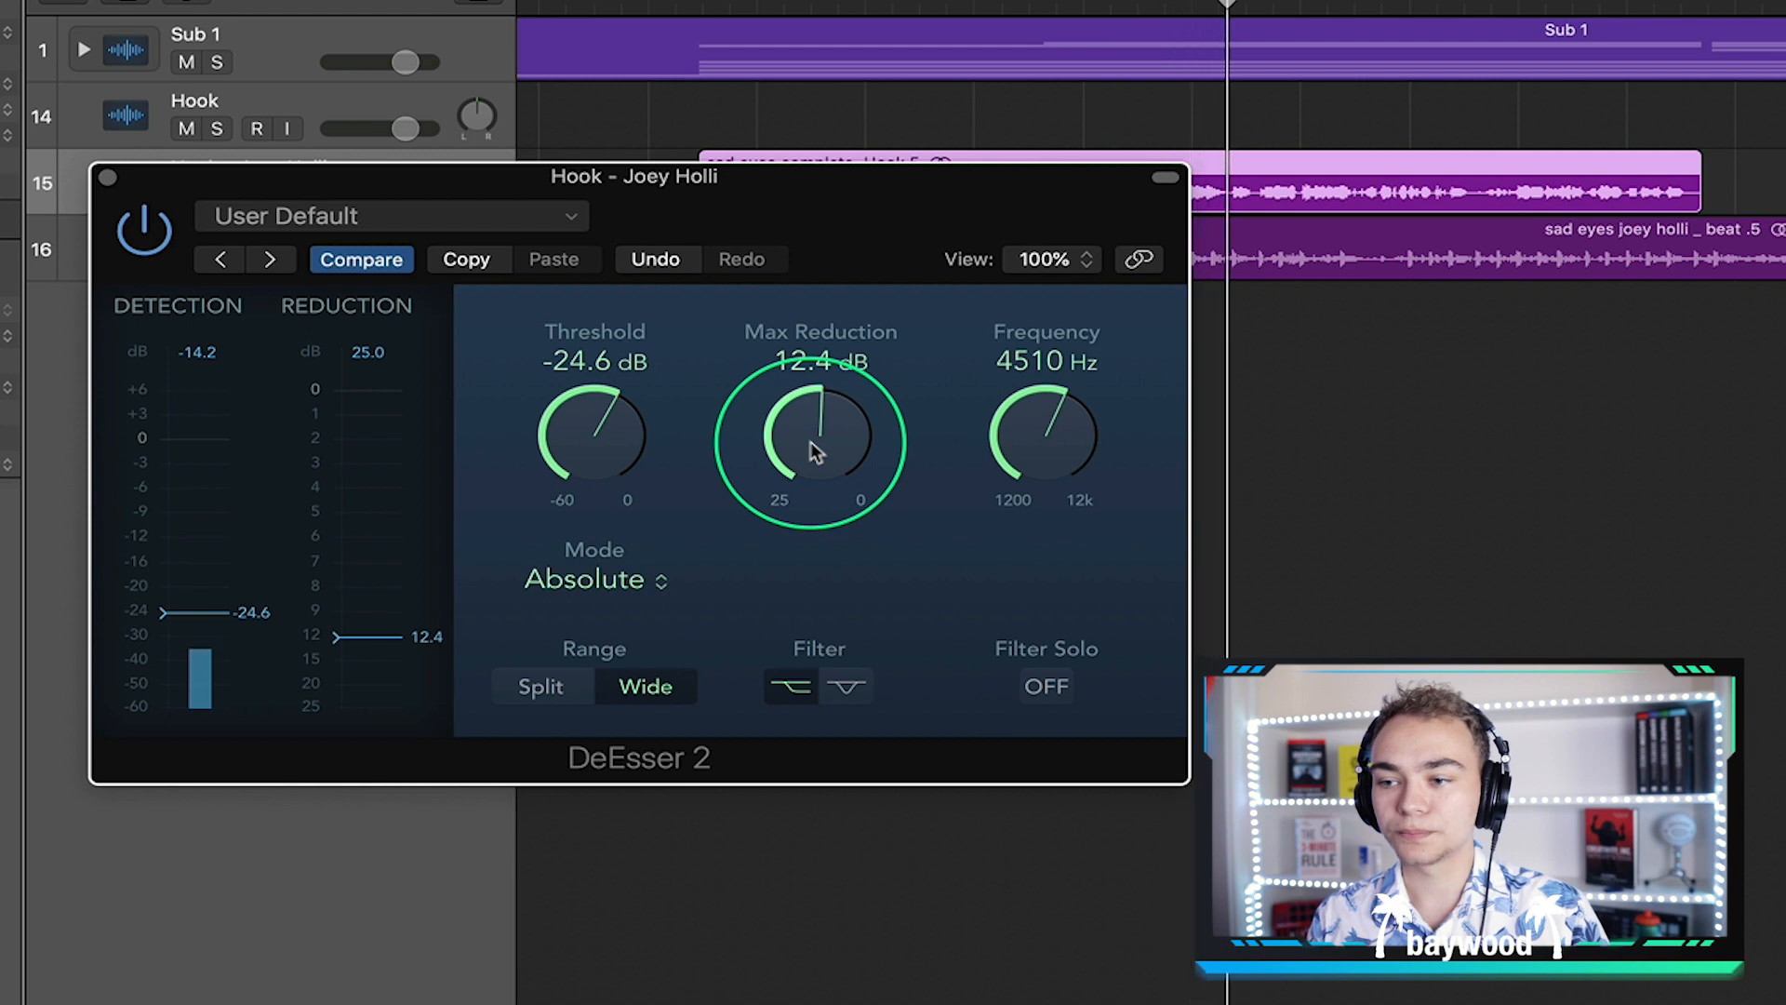
pyautogui.press('space')
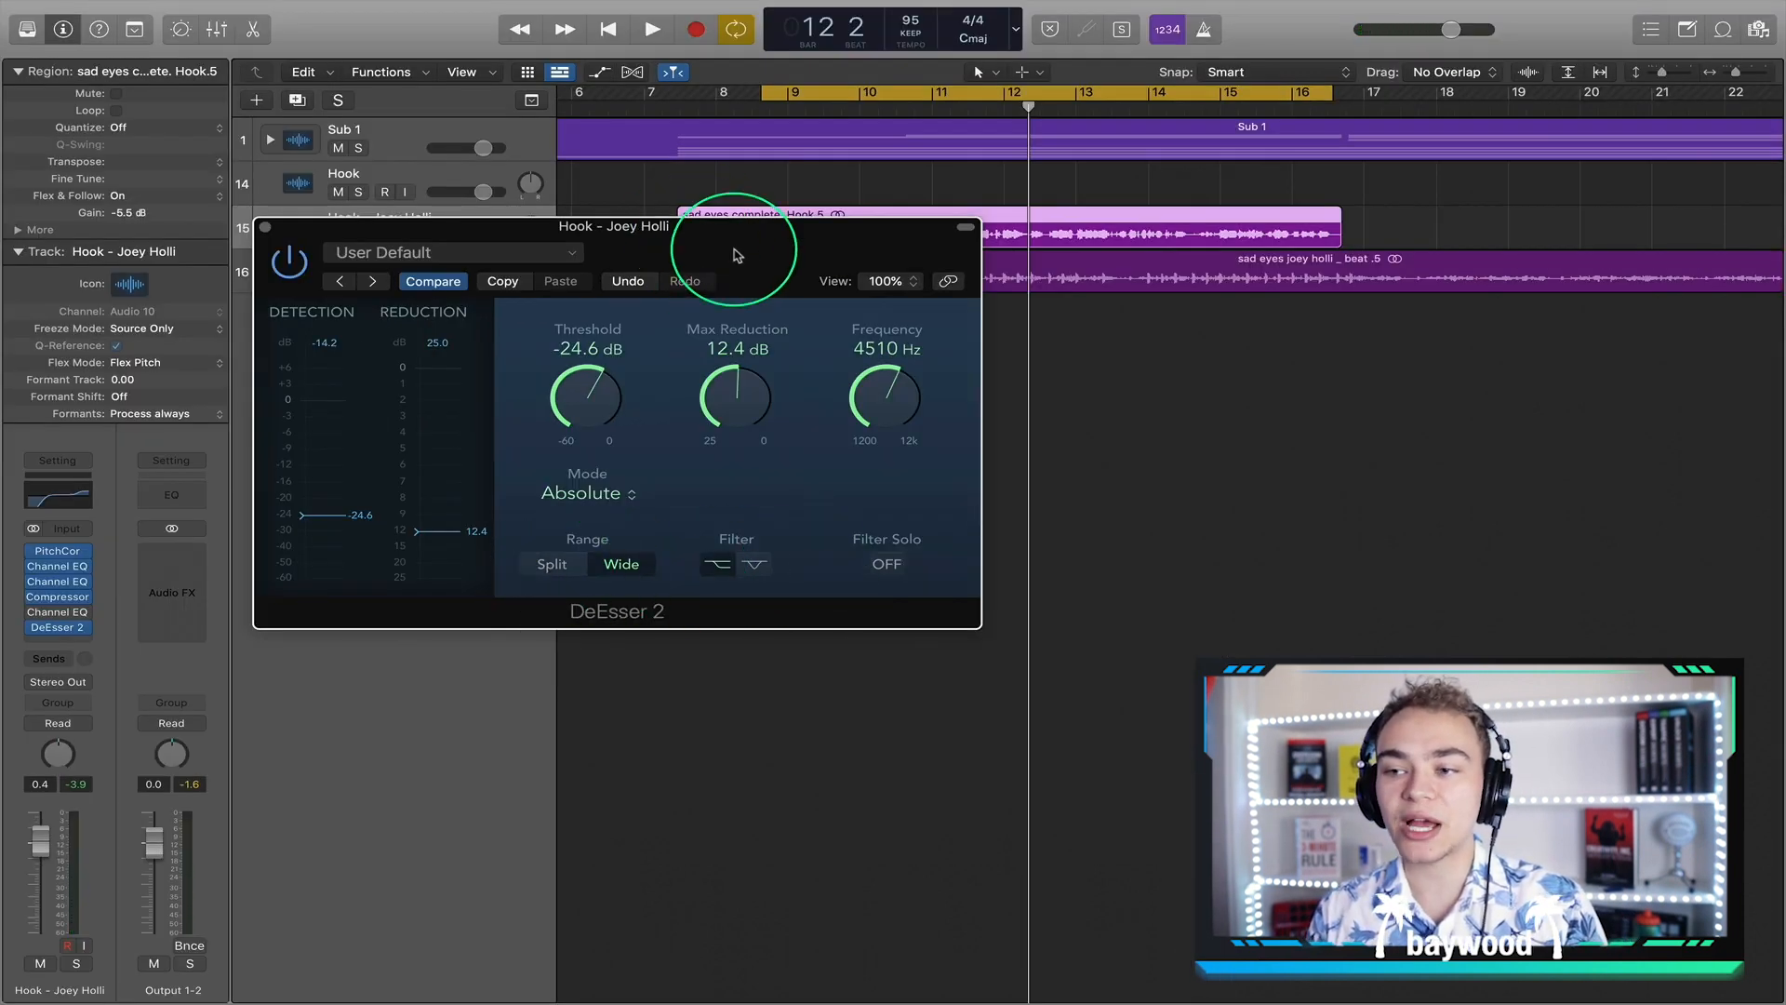
pyautogui.moveTo(735, 243); pyautogui.dragTo(657, 304)
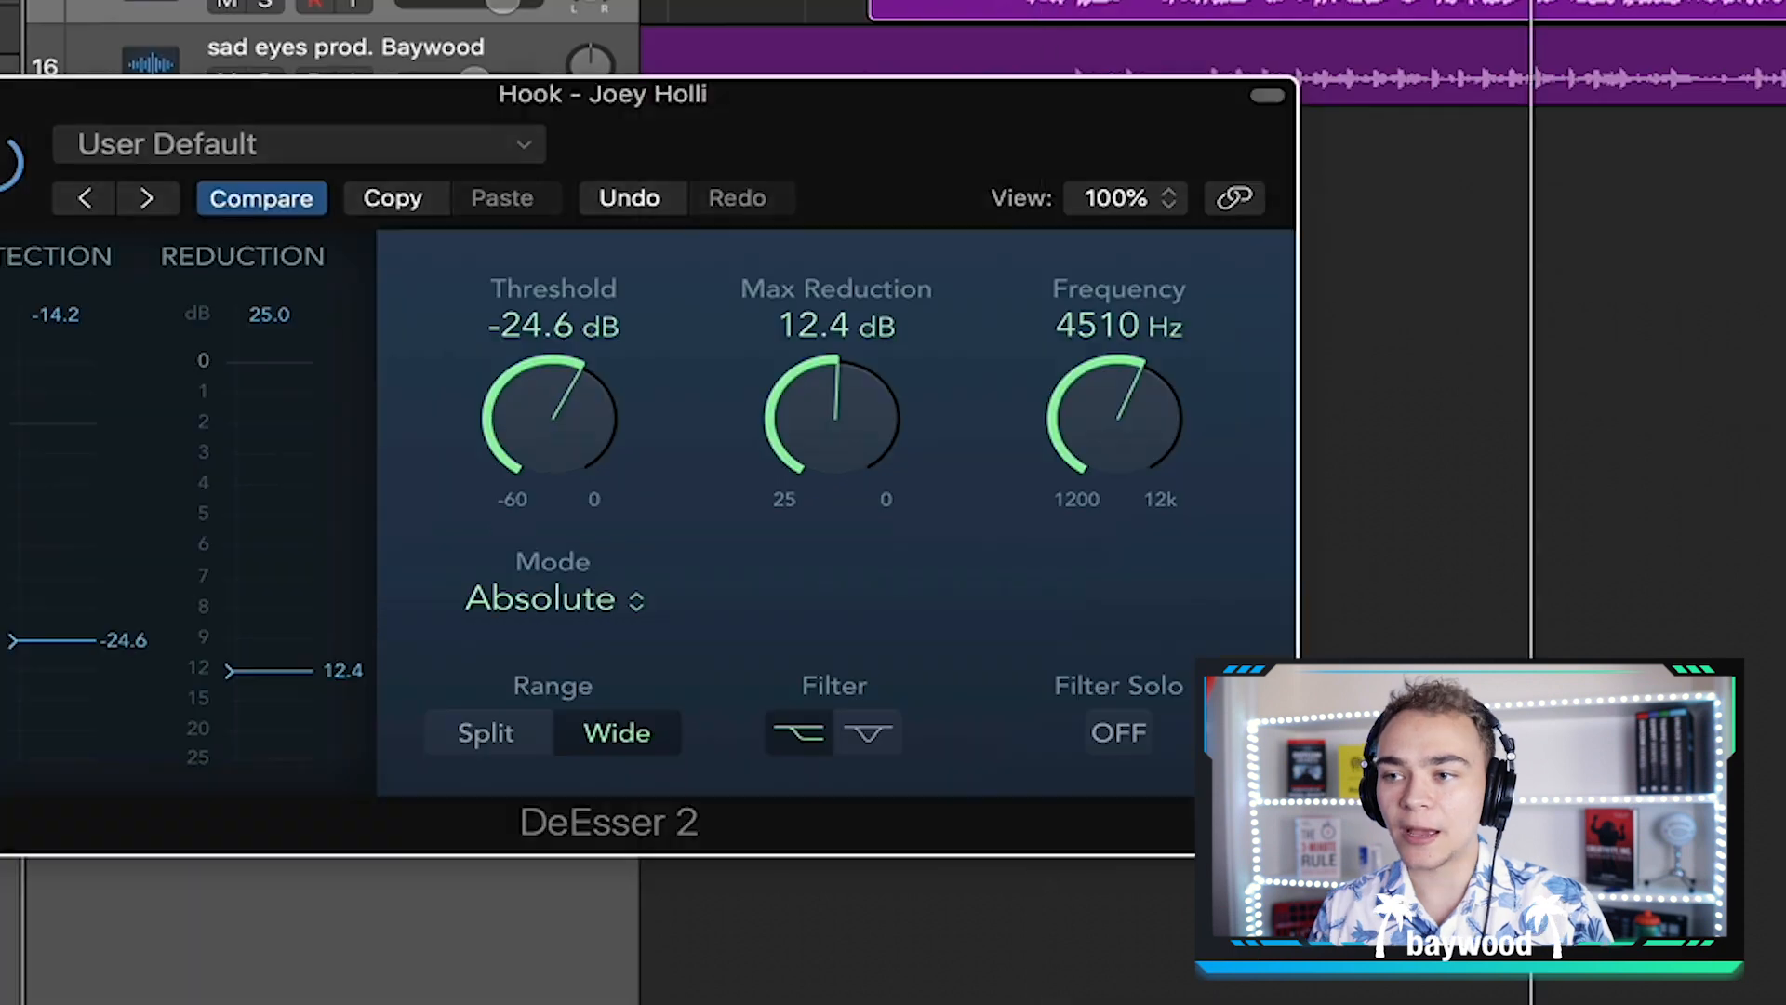
# - Play the hook and switch the DeEsser's filter to the peak shape
pyautogui.press('space')
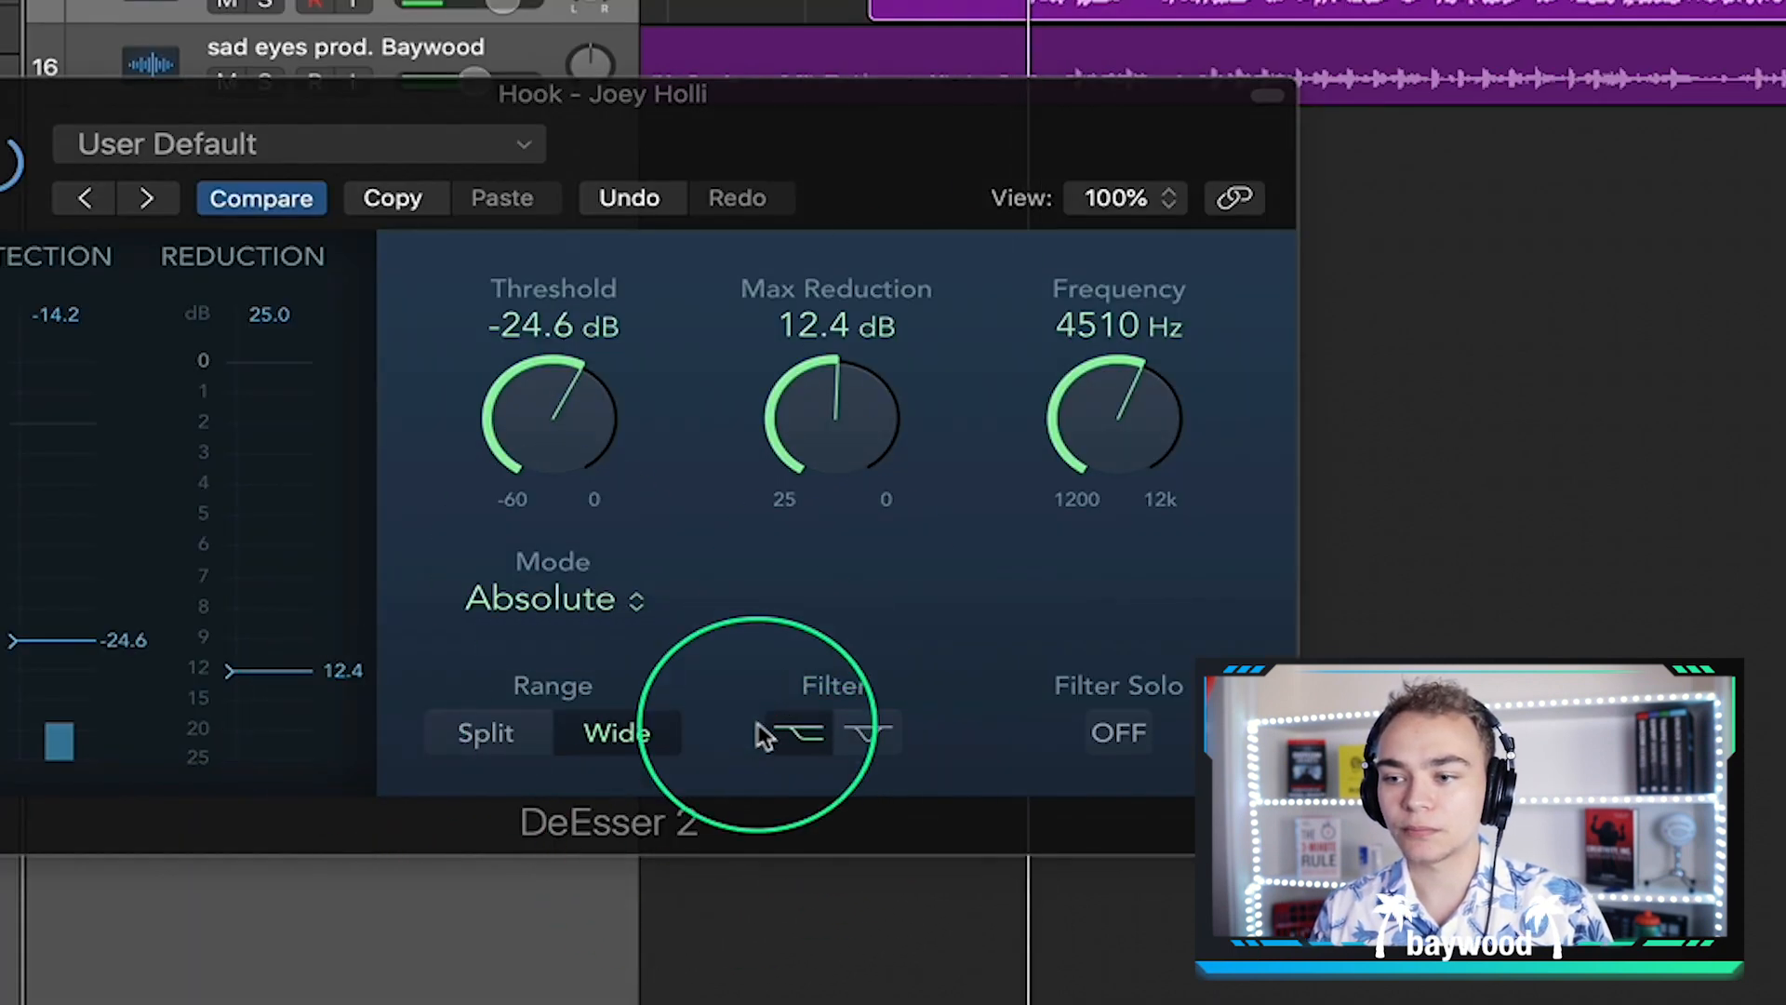
pyautogui.click(878, 735)
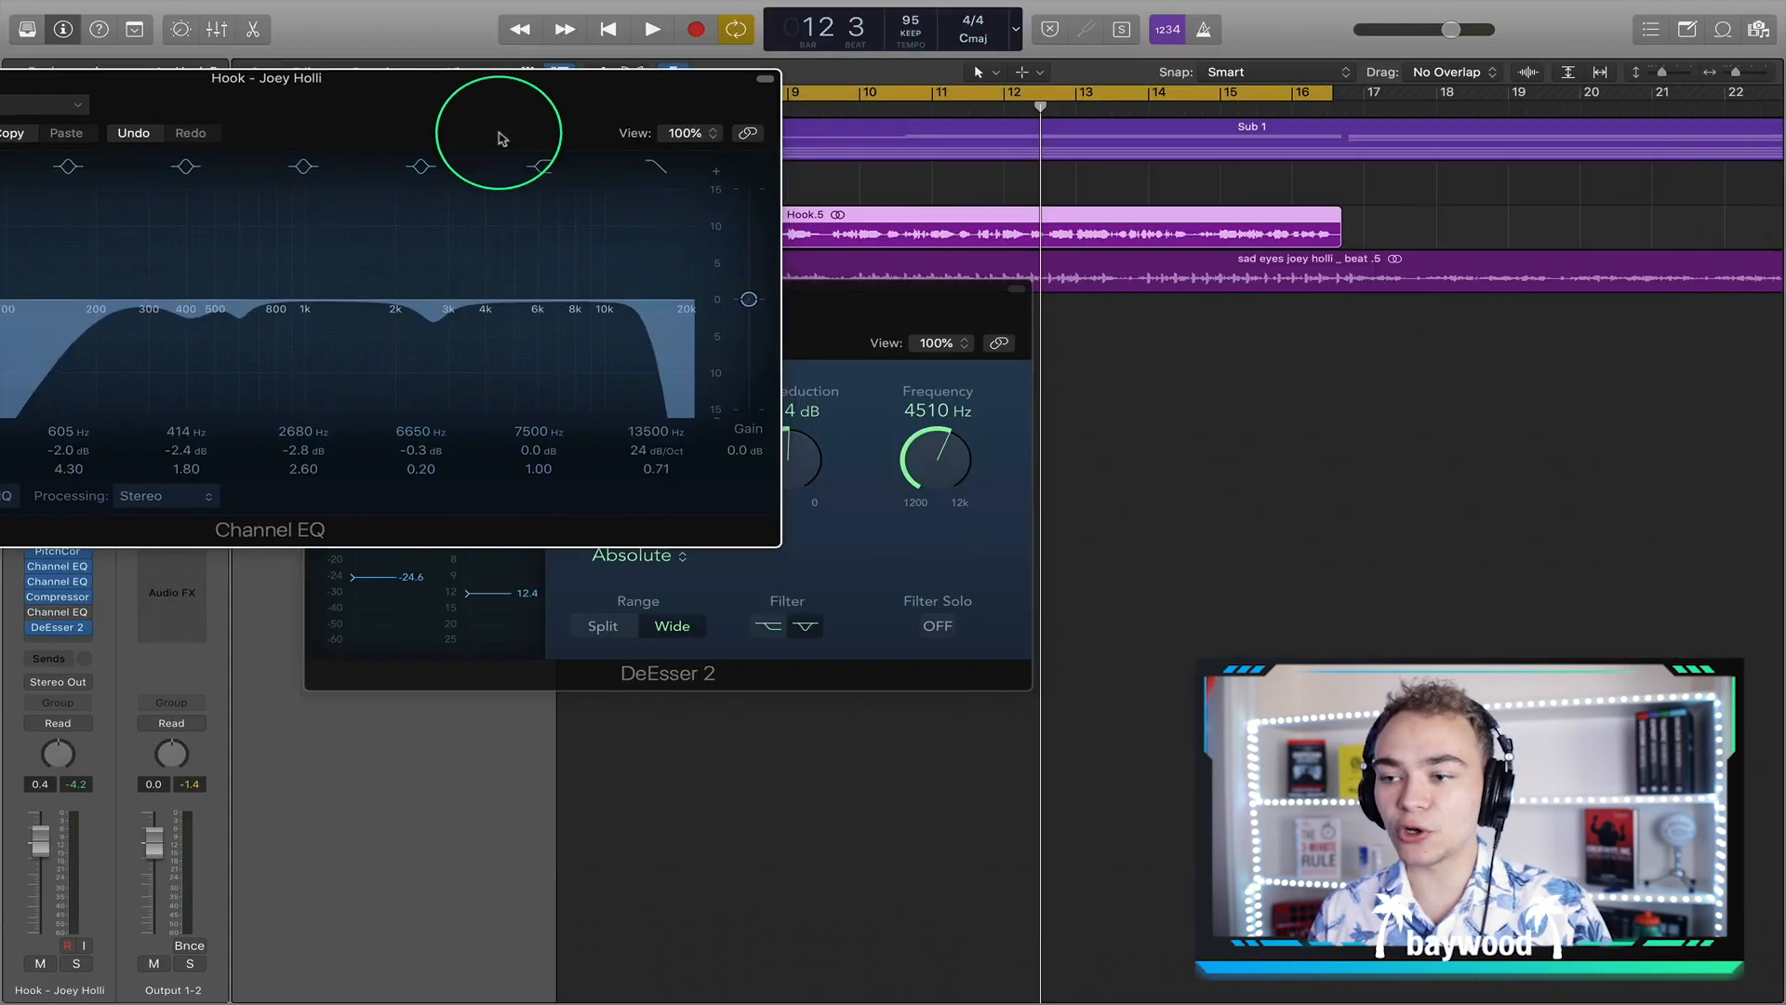
# - In the Channel EQ, set the fifth band to 2620 Hz at -2.3 dB and the high shelf to 4700 Hz at -0.7 dB
pyautogui.moveTo(499, 133); pyautogui.dragTo(705, 591)
pyautogui.moveTo(816, 340); pyautogui.dragTo(742, 92)
pyautogui.moveTo(691, 540)
pyautogui.mouseDown()
pyautogui.moveTo(656, 310)
pyautogui.moveTo(717, 598)
pyautogui.moveTo(721, 551)
pyautogui.moveTo(717, 630)
pyautogui.moveTo(716, 549)
pyautogui.mouseUp()
pyautogui.click(745, 50)
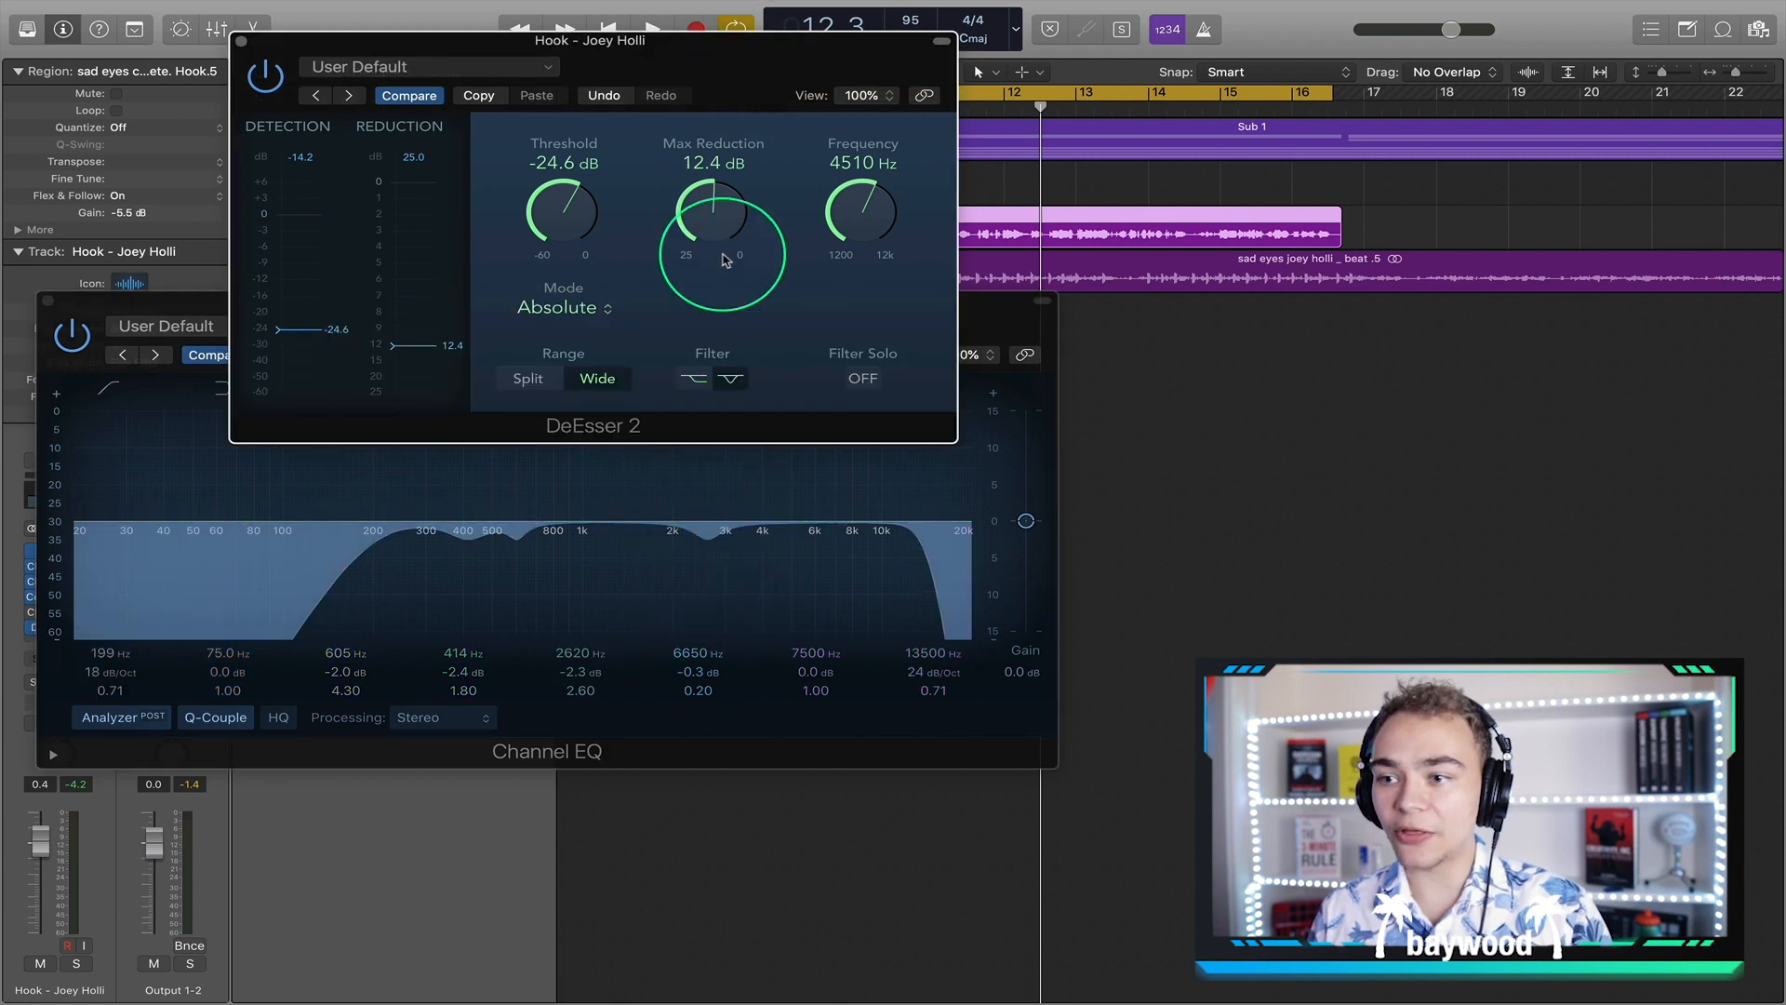
pyautogui.click(992, 300)
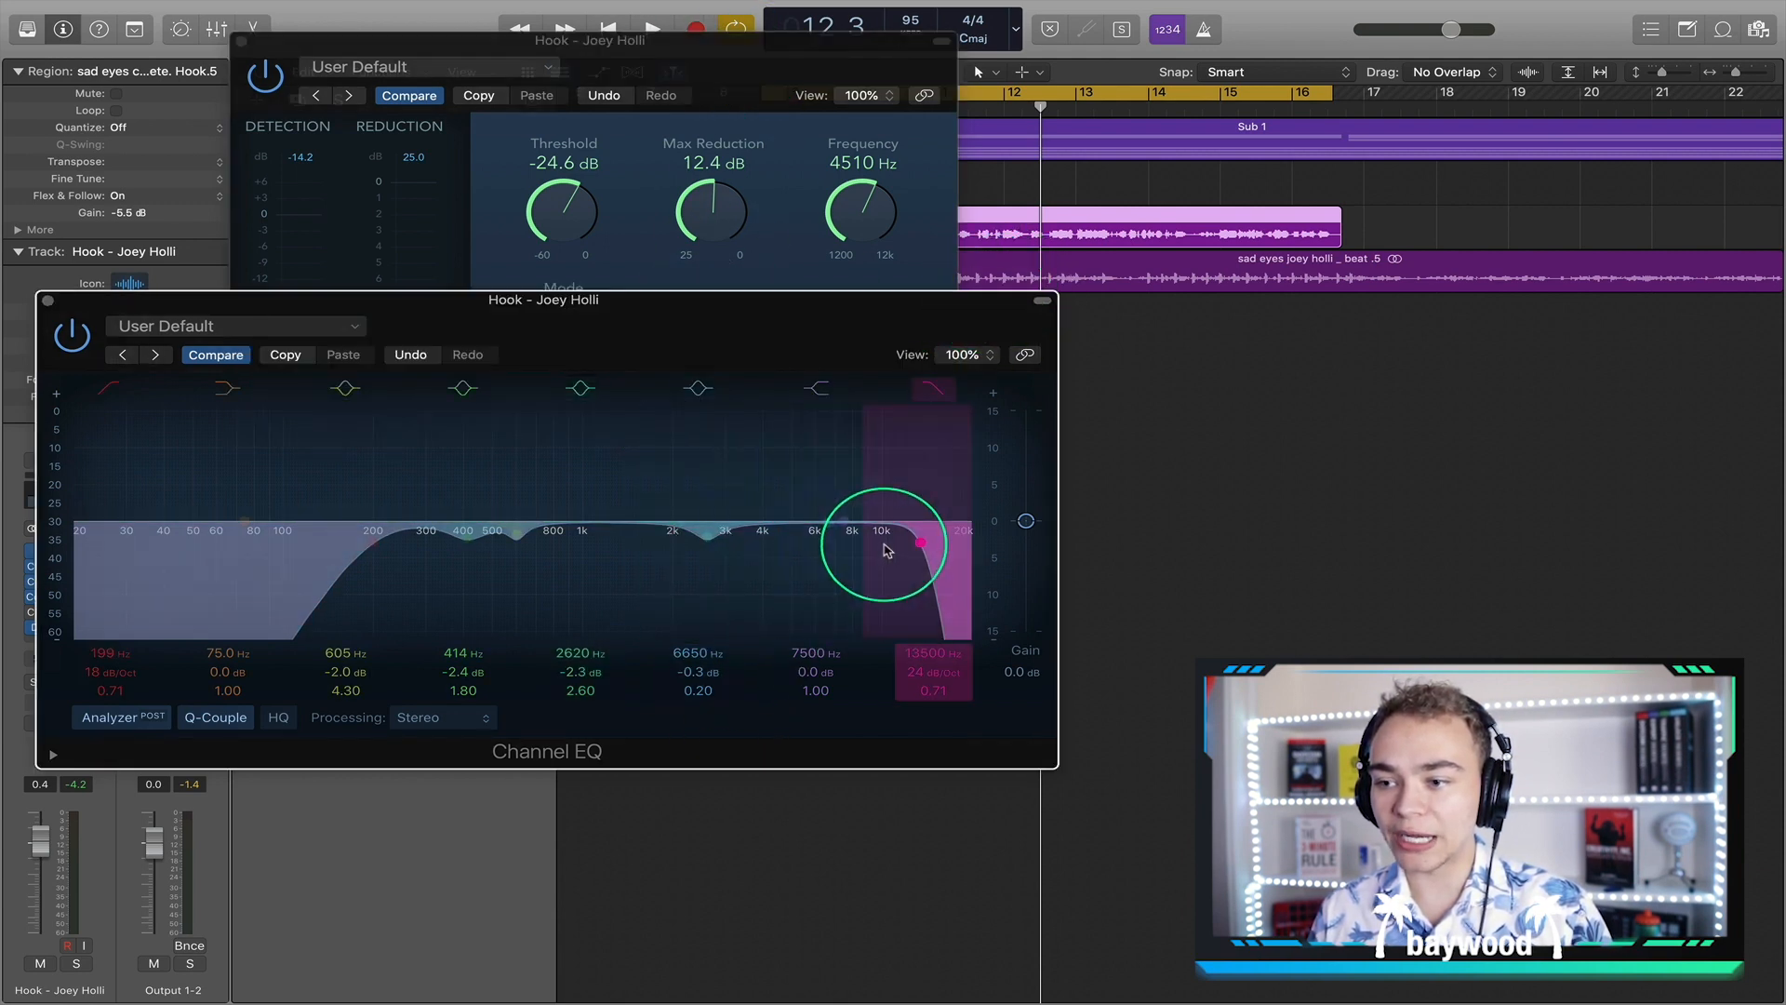
pyautogui.moveTo(846, 530); pyautogui.dragTo(792, 562)
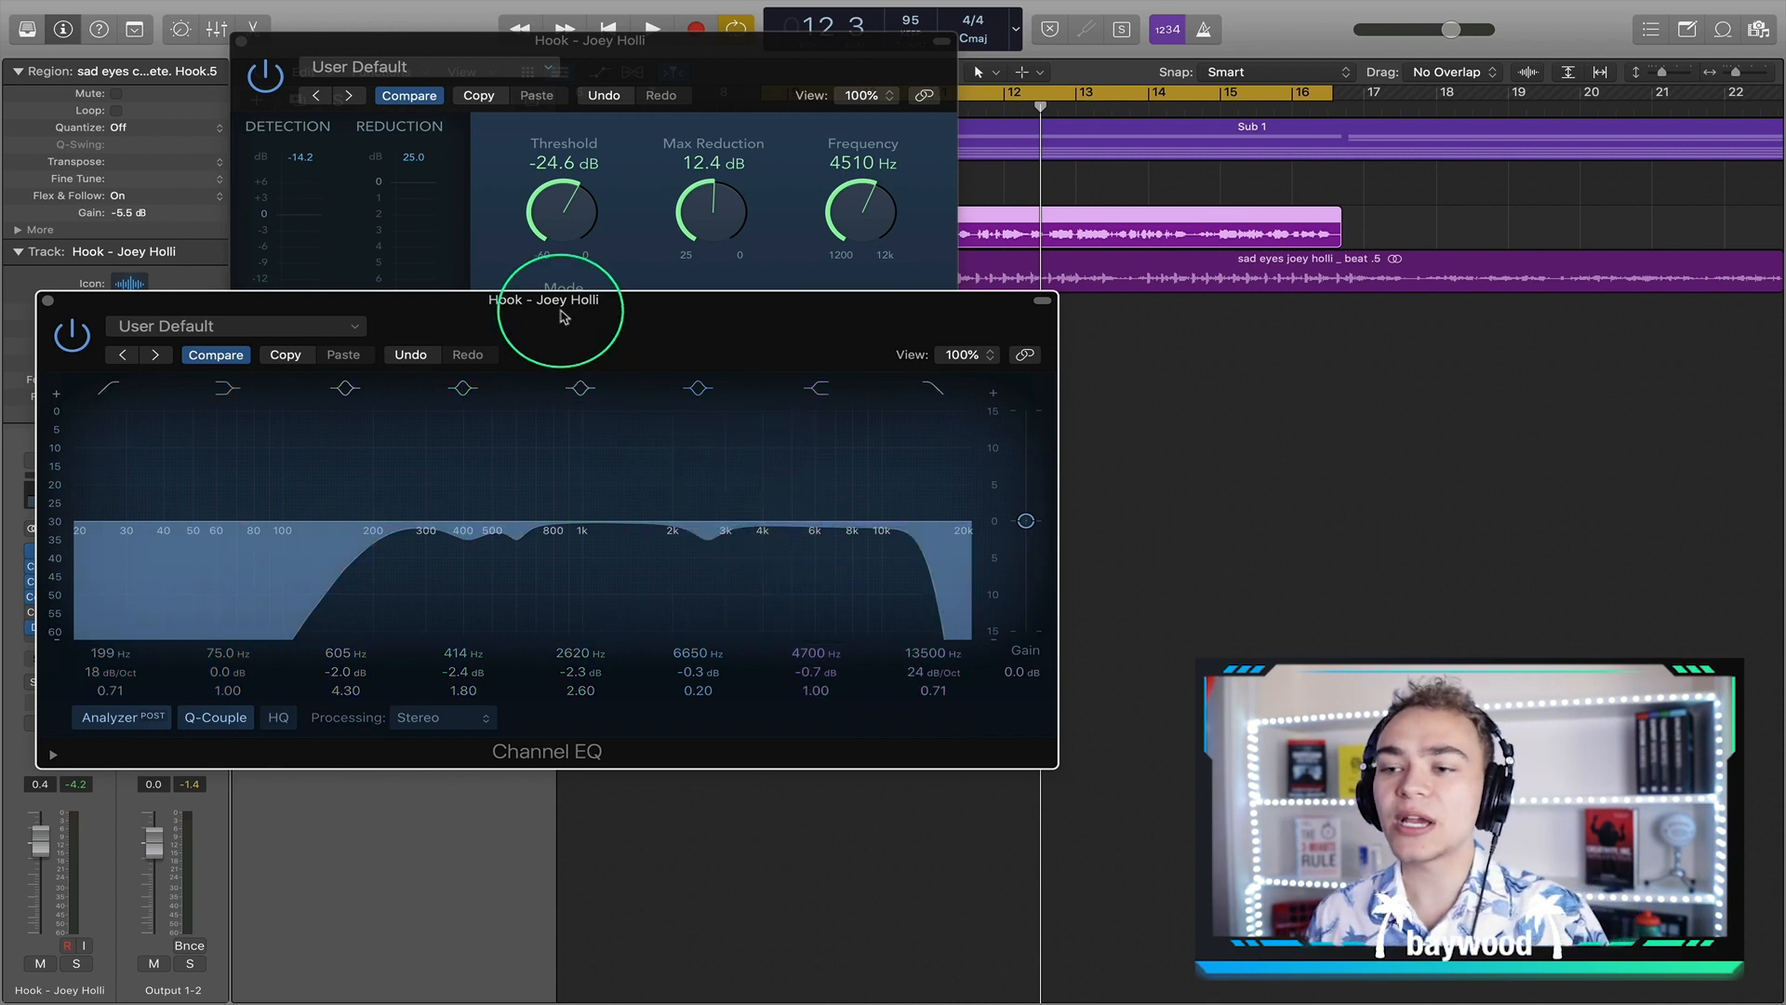
# - Close the Channel EQ window and reposition DeEsser 2 below the hook vocal track
pyautogui.moveTo(560, 330); pyautogui.dragTo(1082, 475)
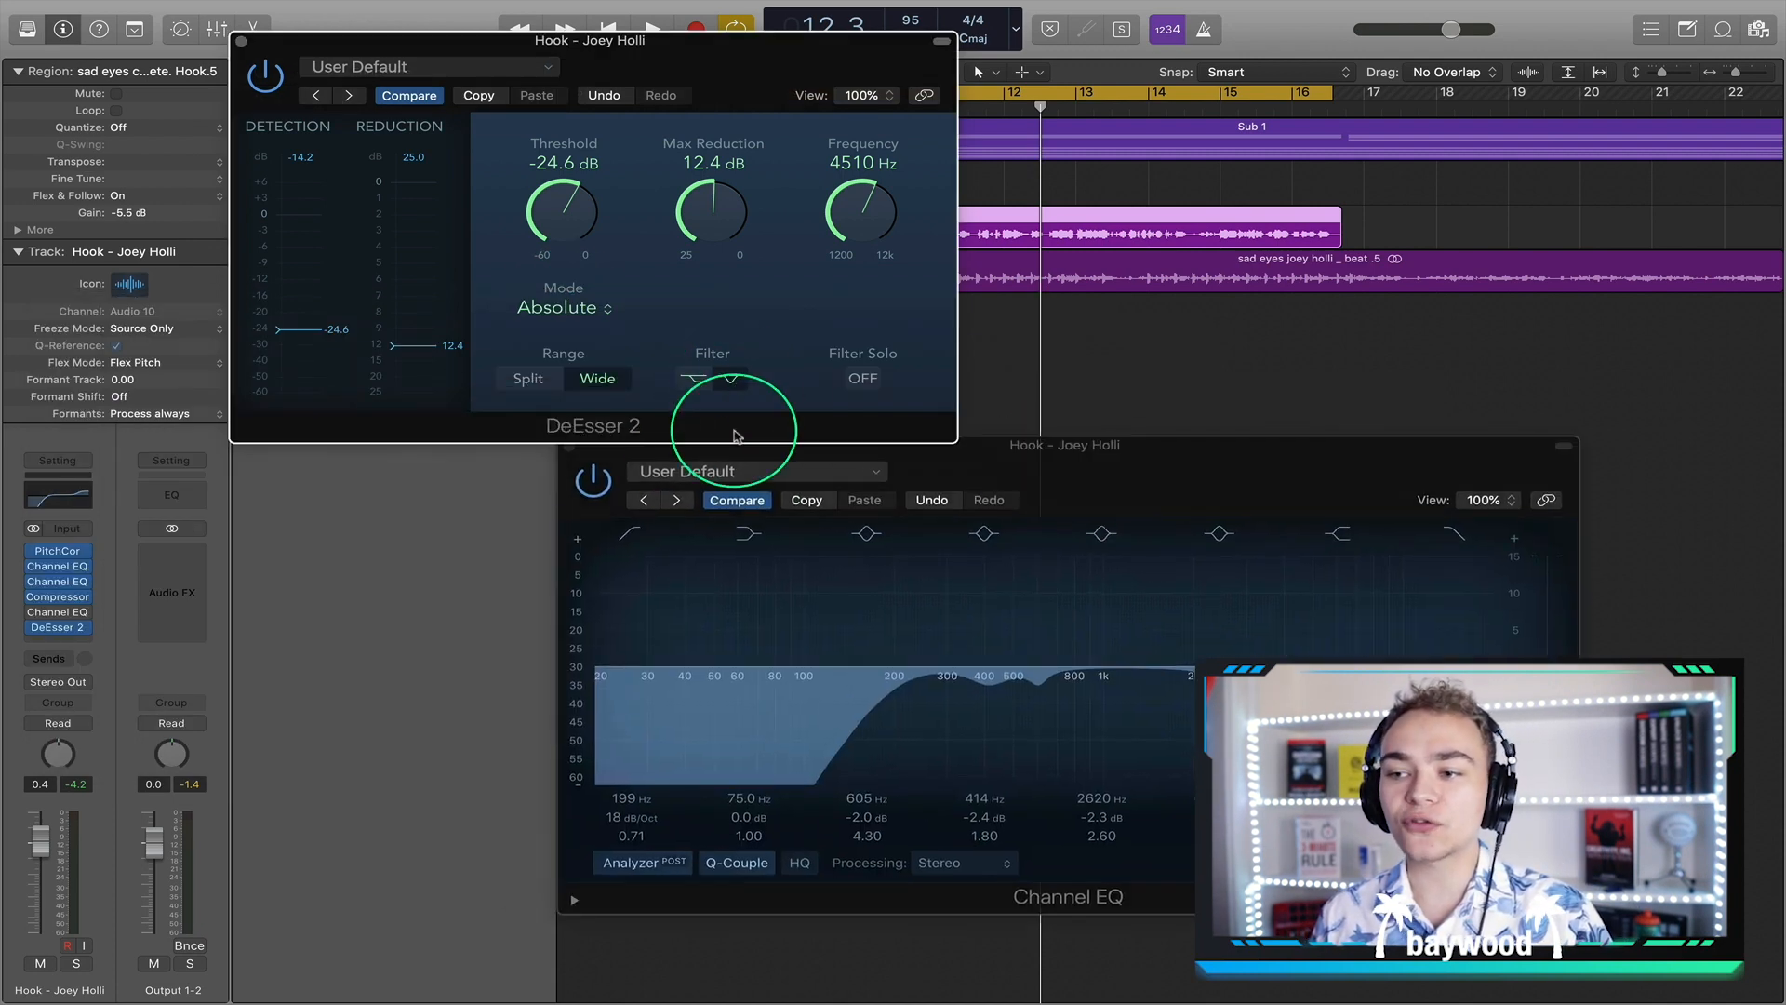
pyautogui.click(1086, 489)
pyautogui.click(571, 448)
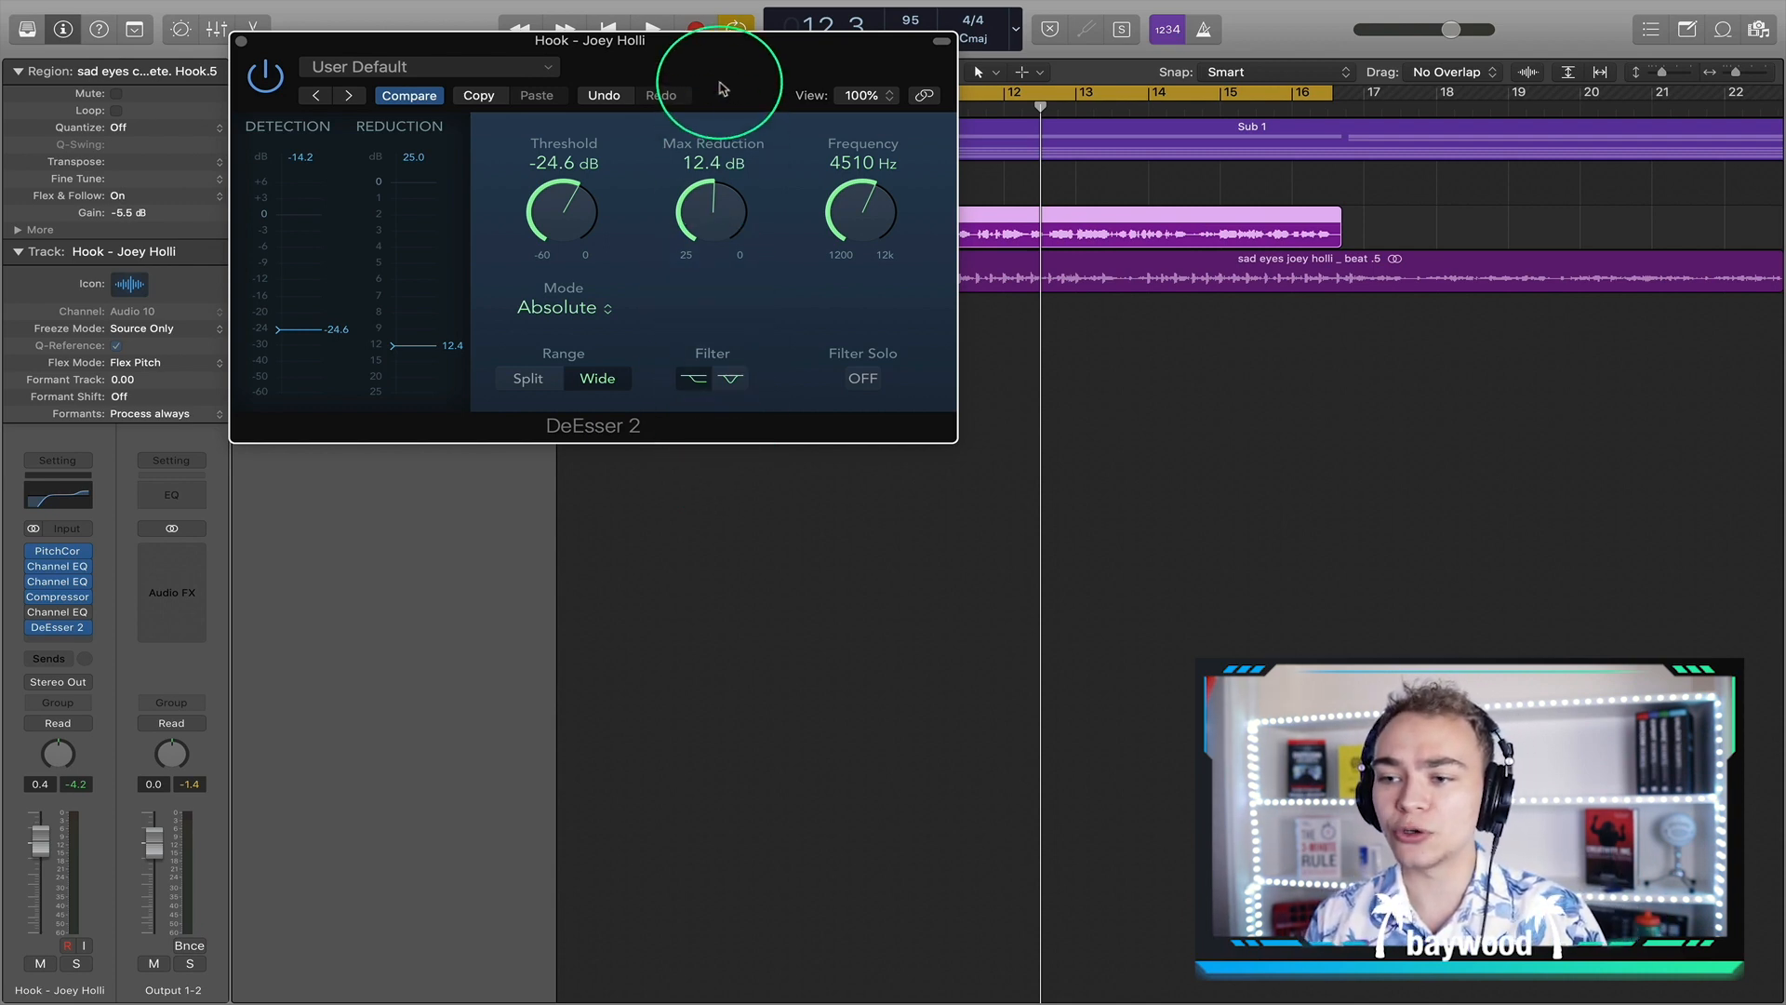
pyautogui.moveTo(709, 92); pyautogui.dragTo(761, 323)
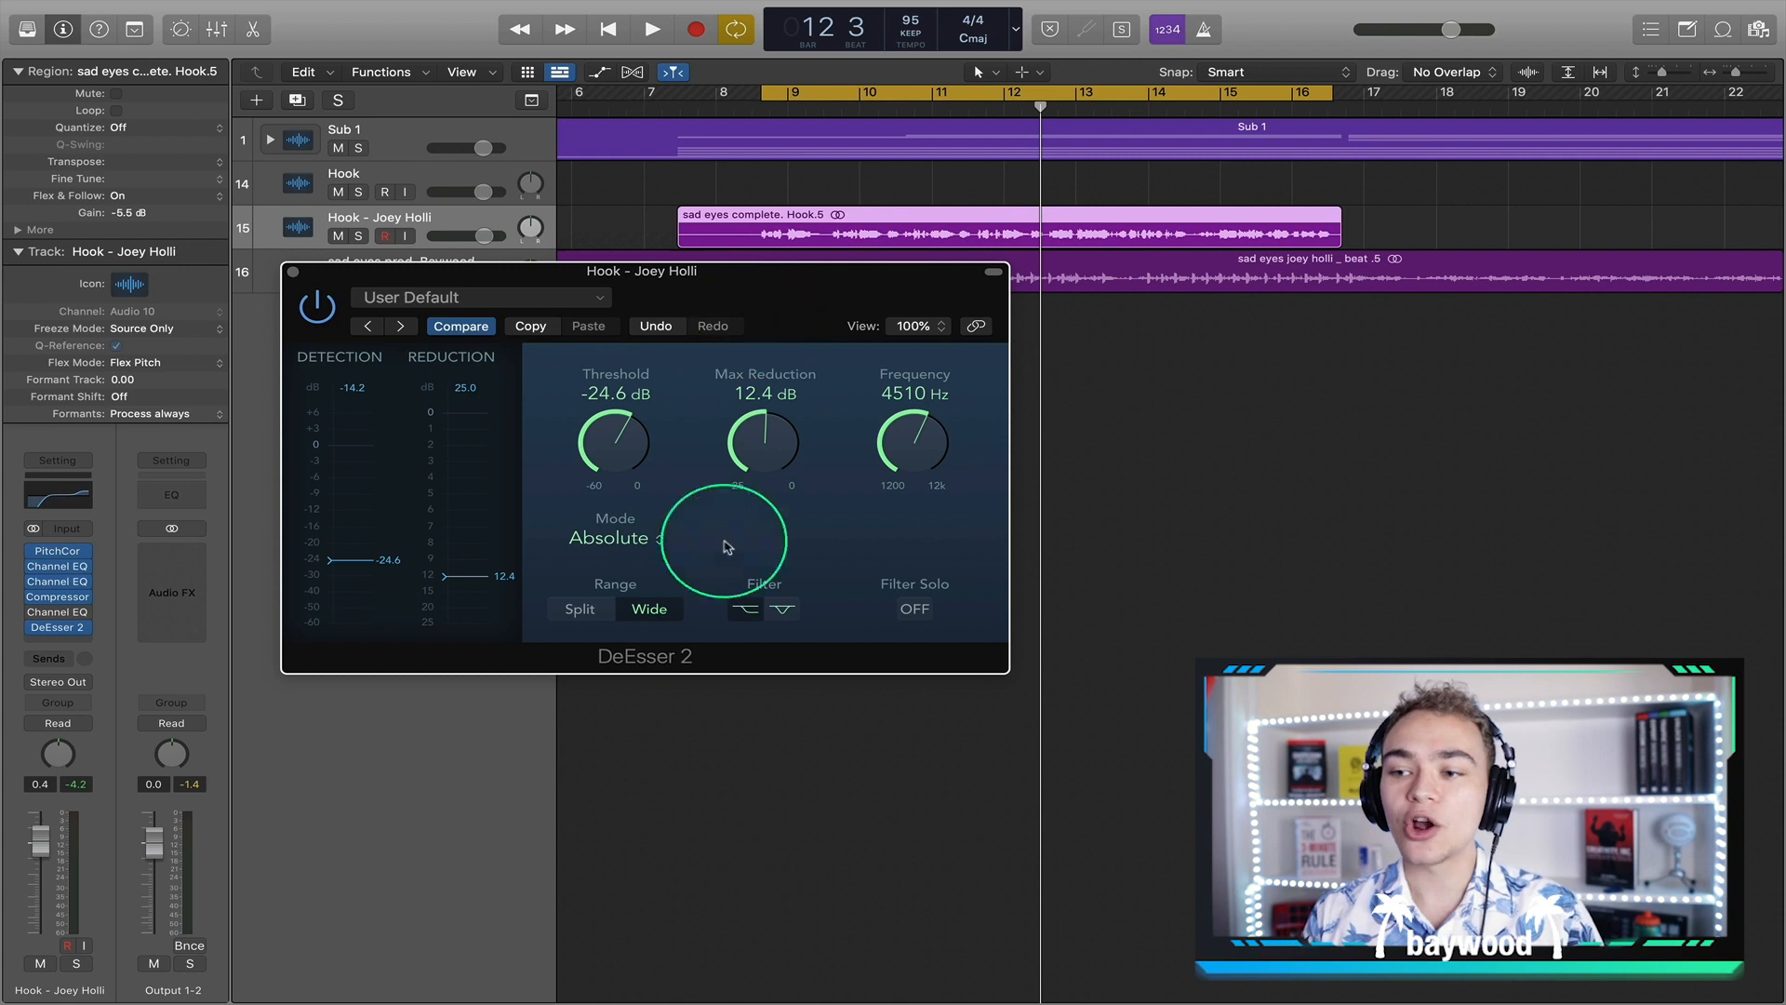
# - Save the current DeEsser 2 settings as the plug-in's default
pyautogui.click(400, 298)
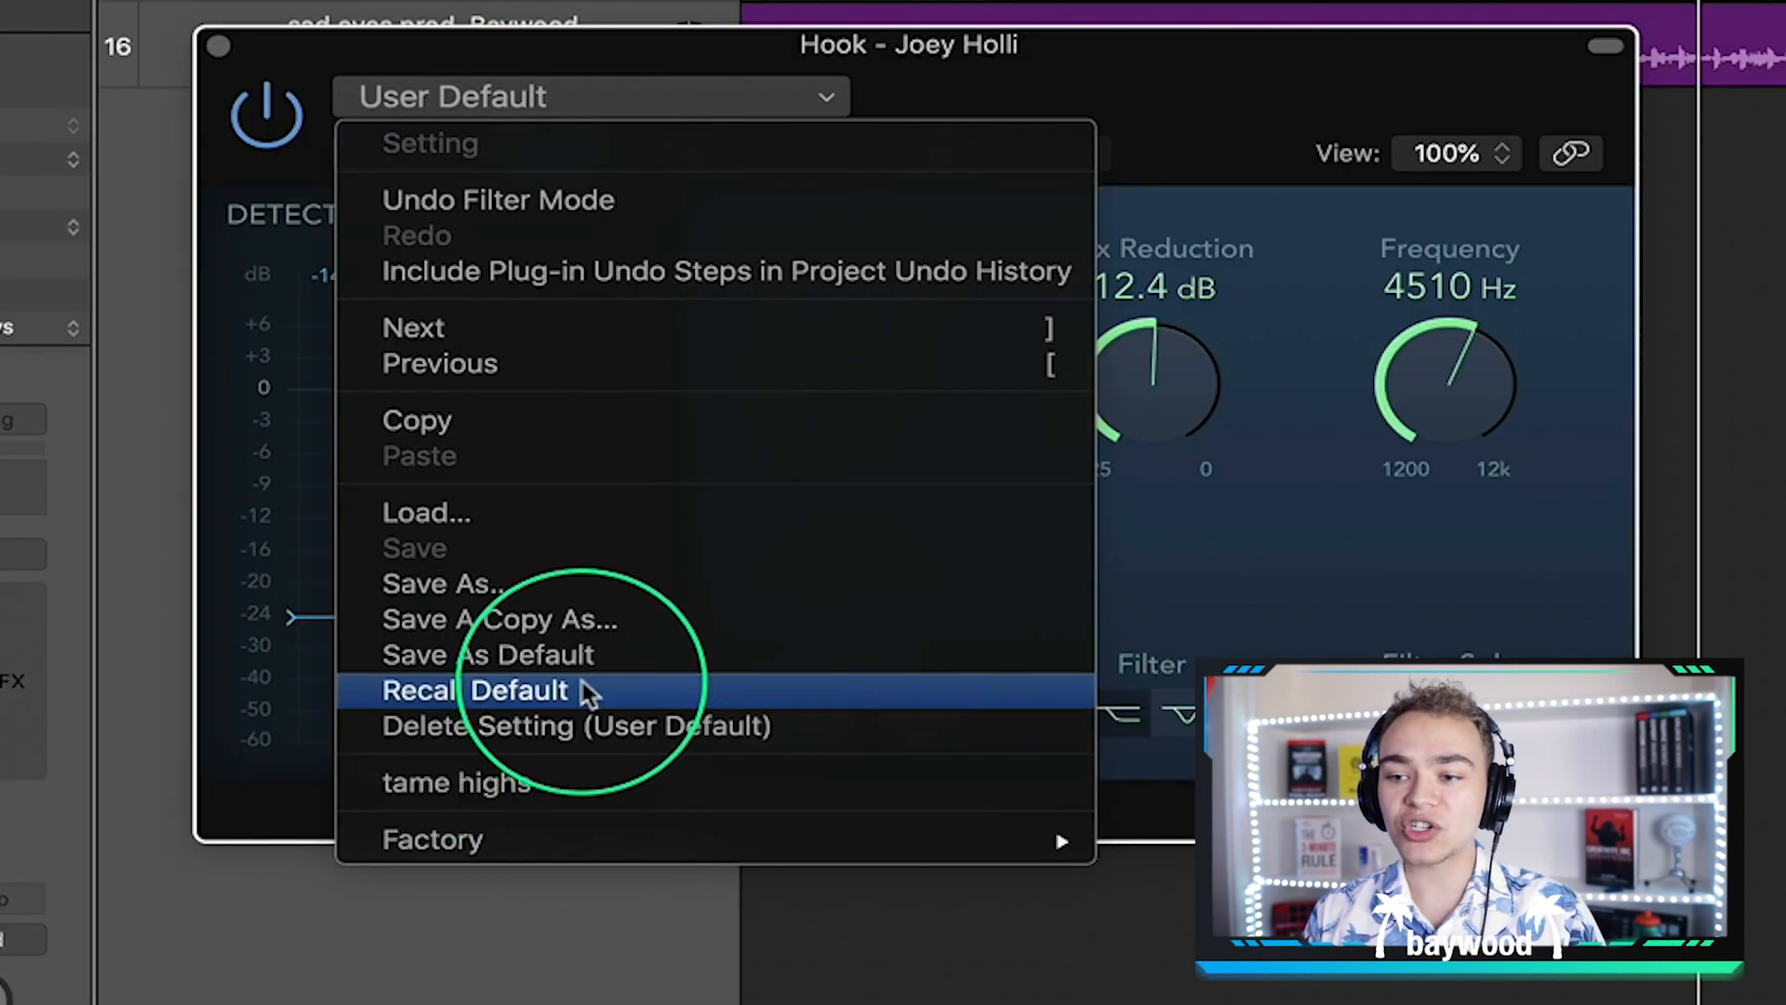
pyautogui.click(586, 657)
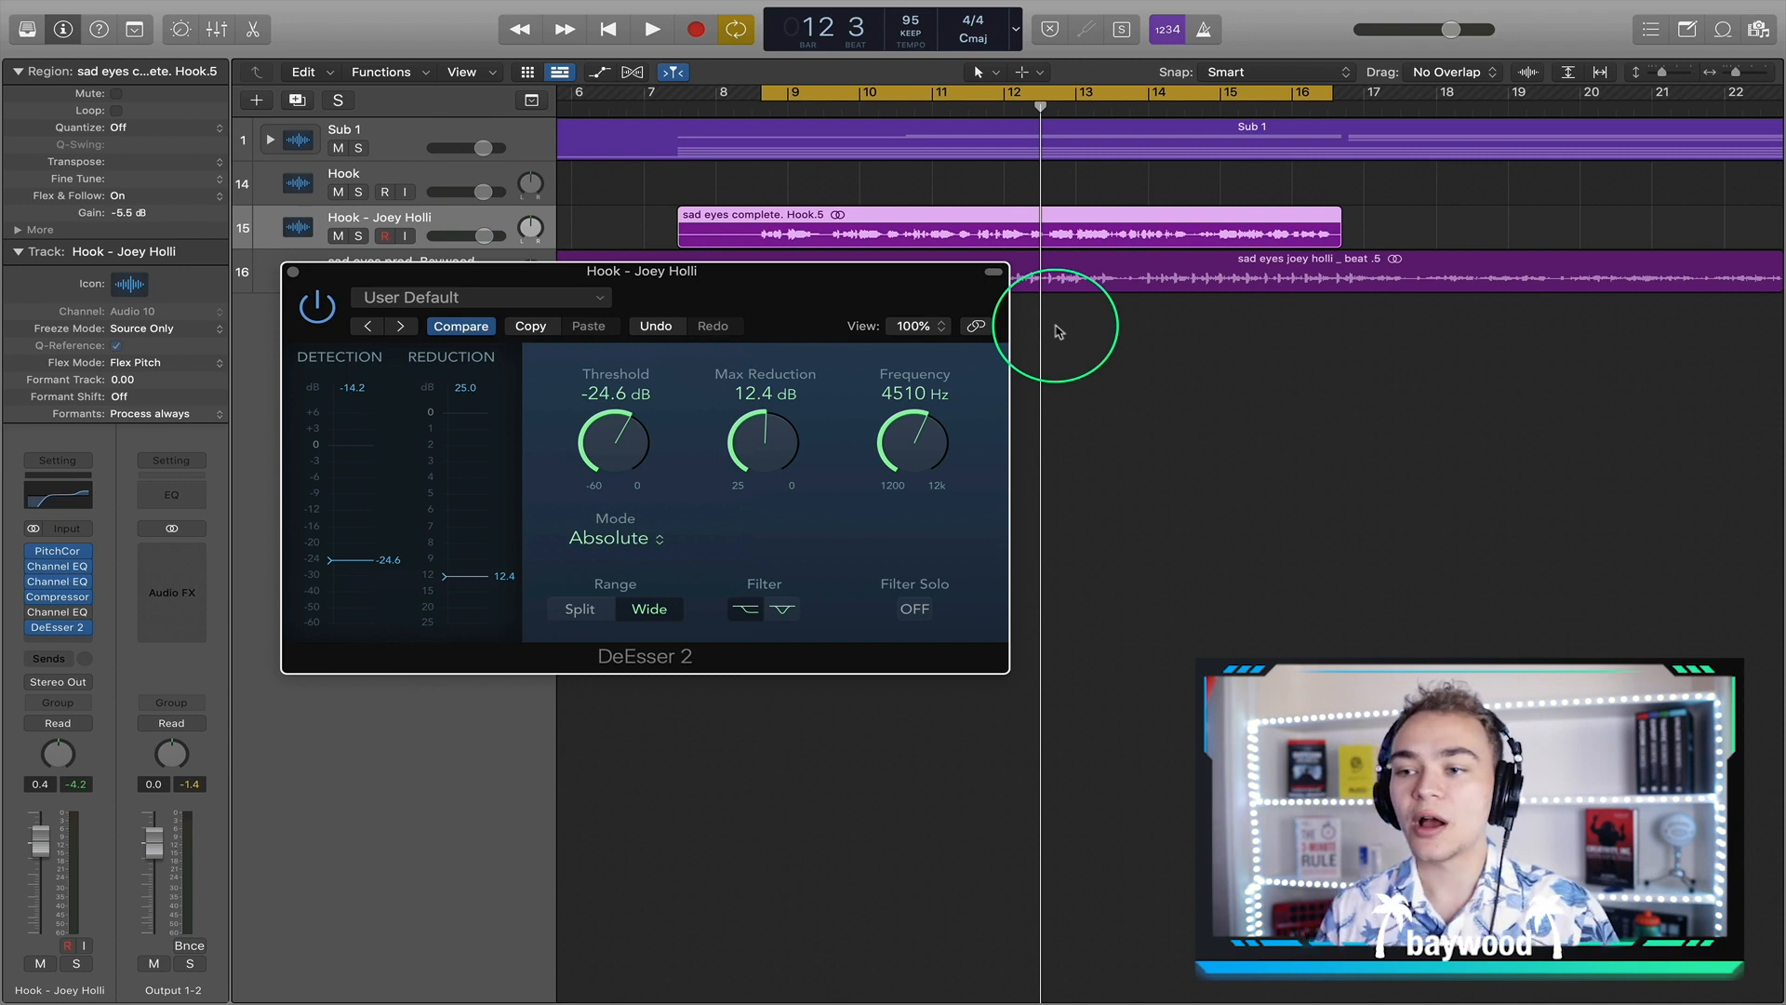
pyautogui.moveTo(746, 291); pyautogui.dragTo(710, 311)
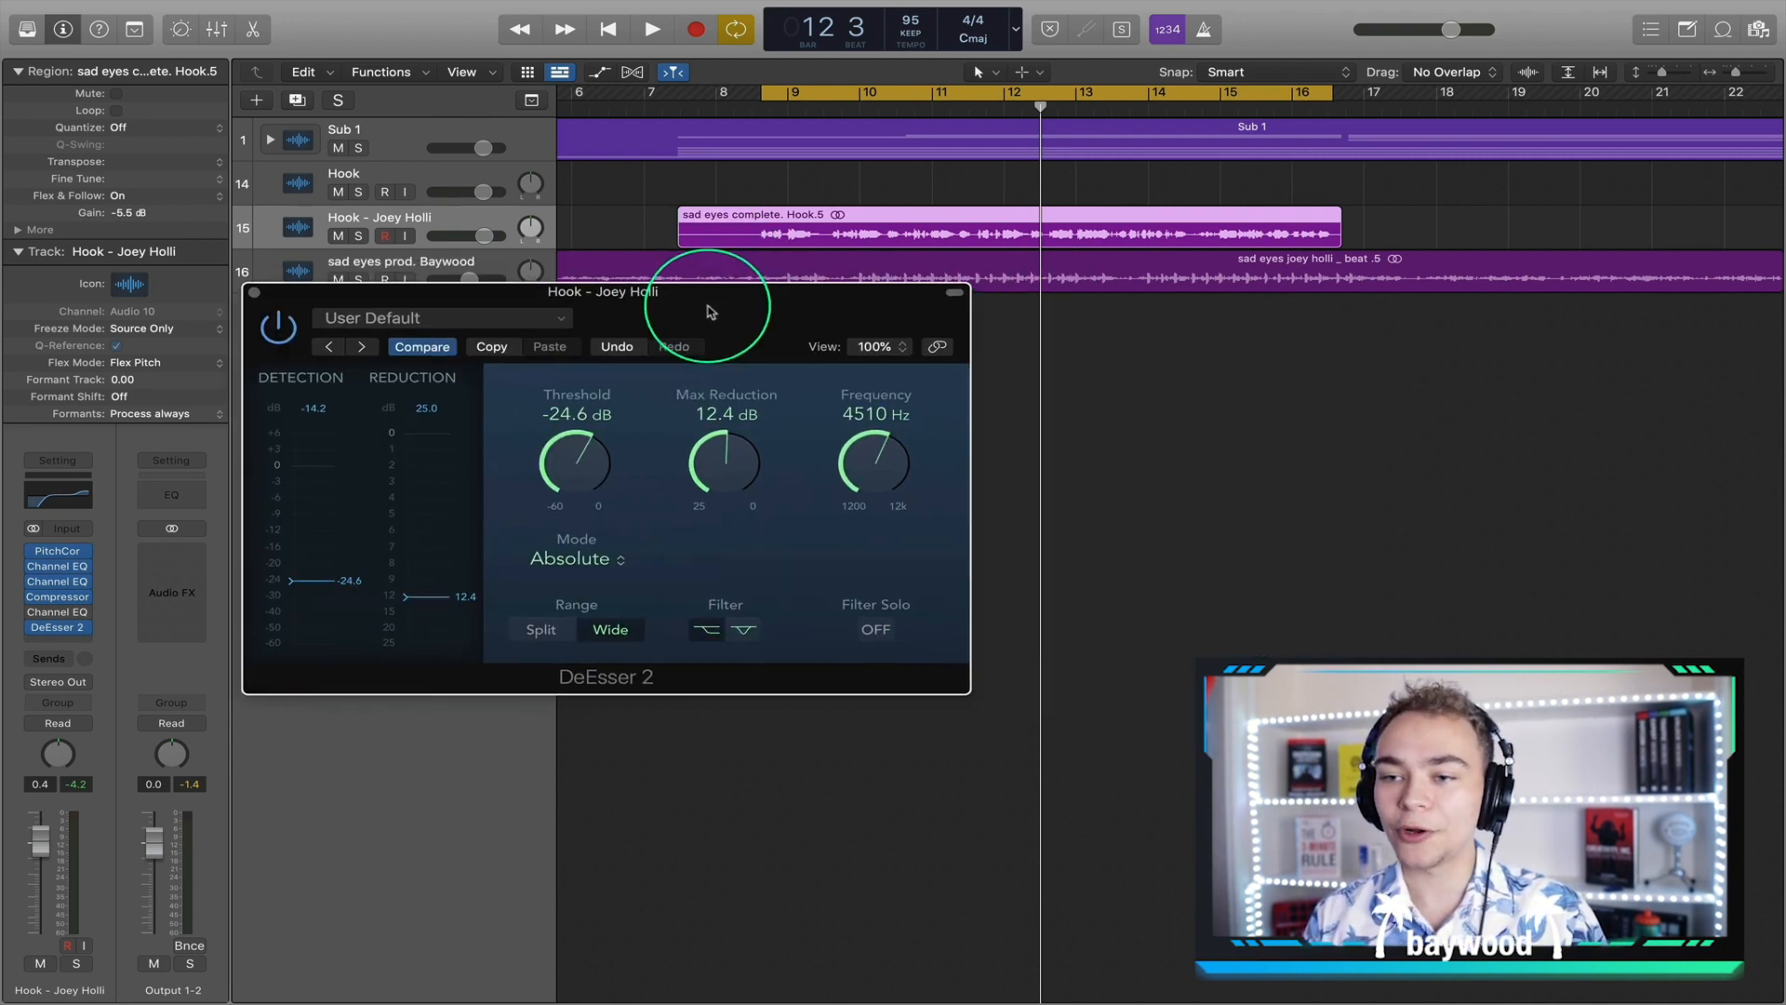